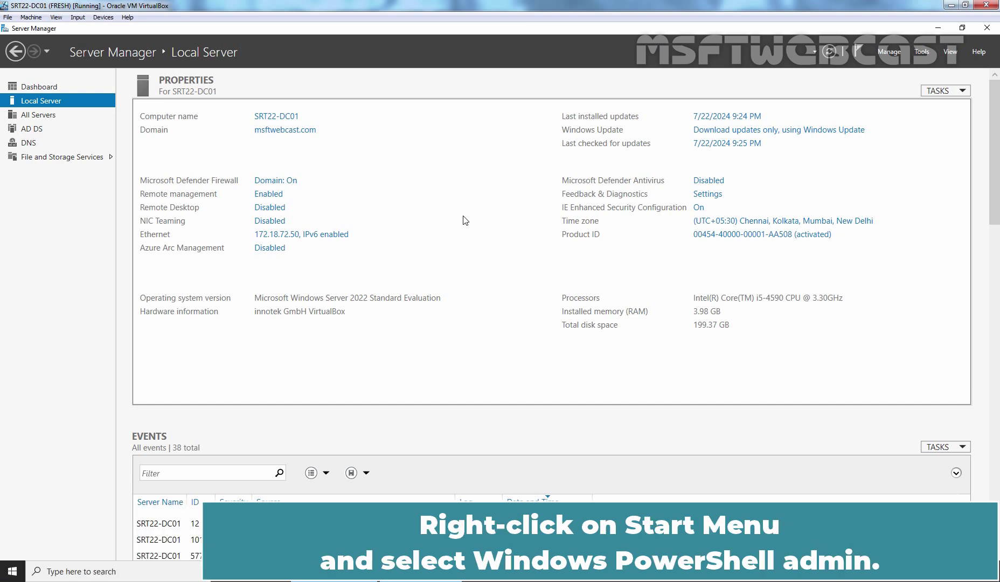
Run ipconfig /all in an administrator PowerShell to list SRT22-DC01's network details.
{"action": "right_click", "coordinate": [15, 571]}
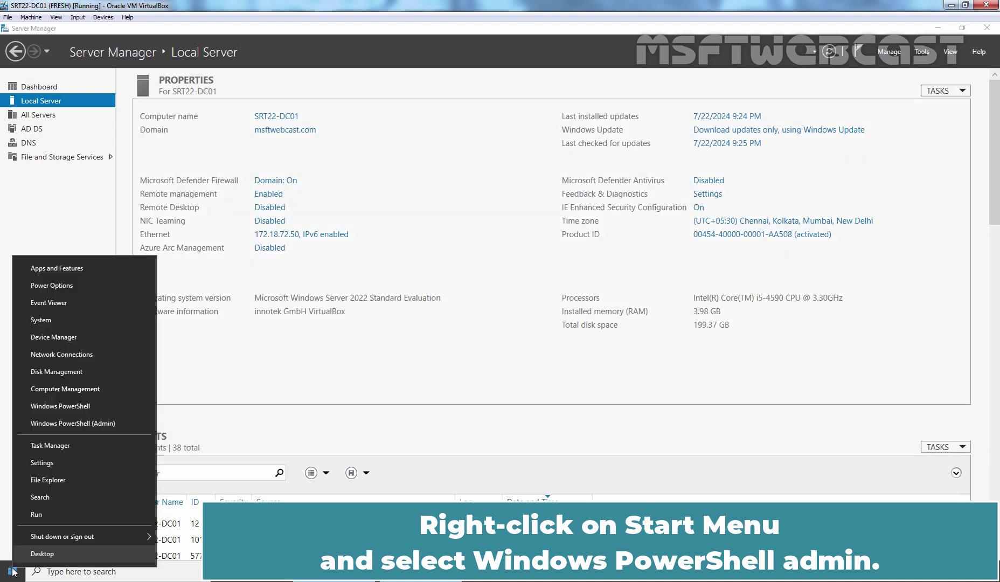
{"action": "left_click", "coordinate": [84, 427]}
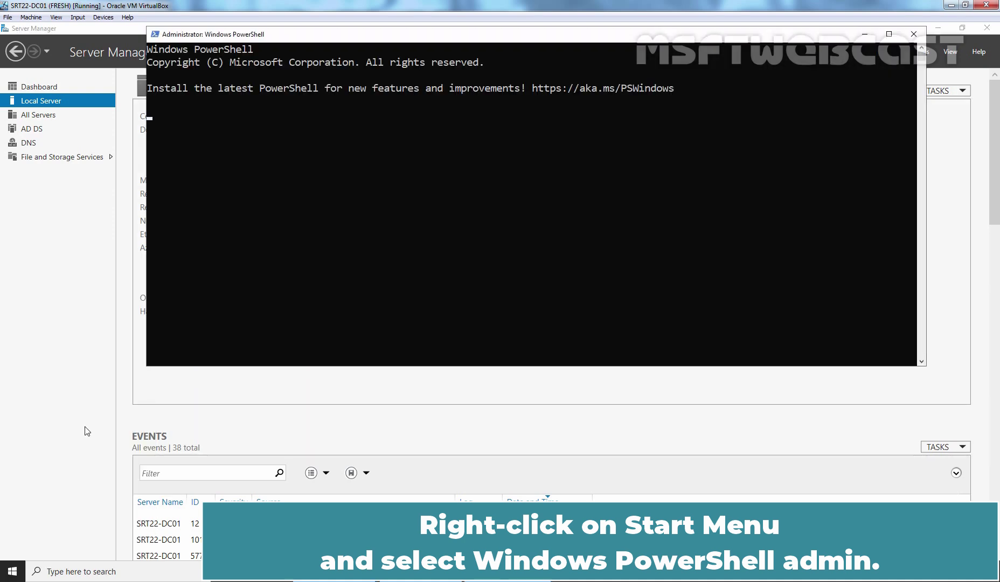
{"action": "type", "text": "ipconfig /all"}
{"action": "key", "text": "Return"}
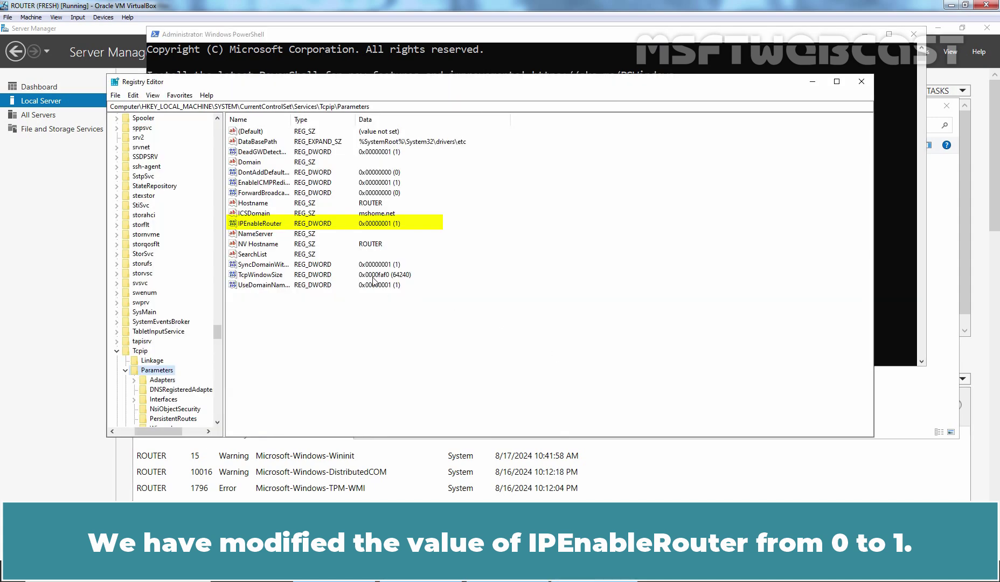
Select the IPEnableRouter value to confirm it is set to 1.
{"action": "left_click", "coordinate": [263, 225]}
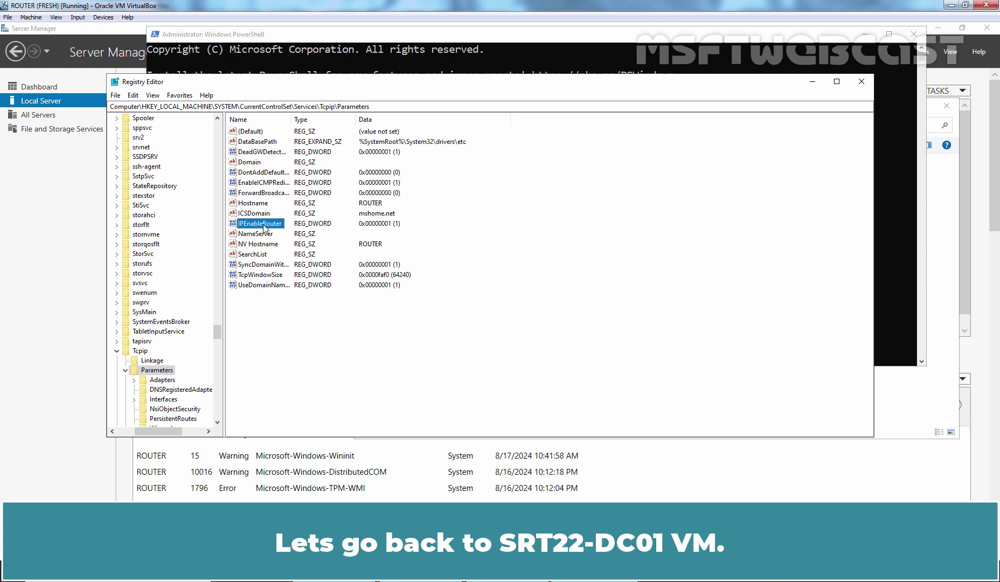
Return to SRT22-DC01 and launch Active Directory Sites and Services from Server Manager's Tools.
{"action": "key", "text": "alt+Tab"}
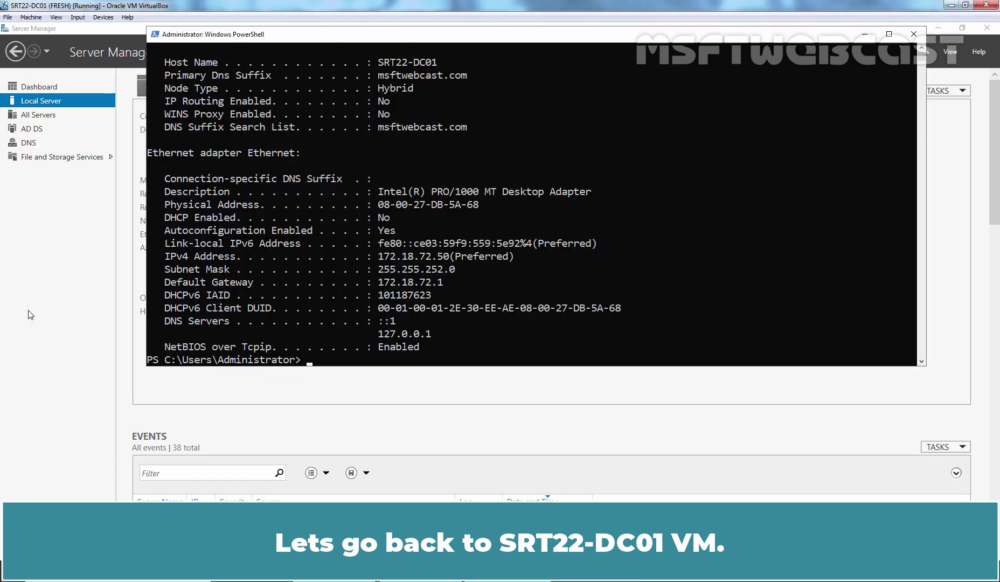
{"action": "left_click", "coordinate": [72, 286]}
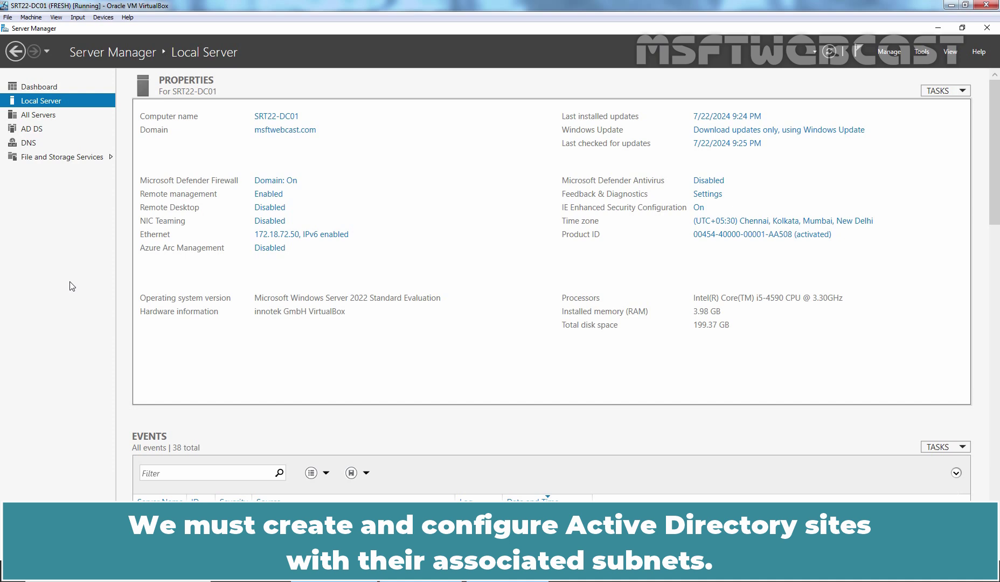
{"action": "key", "text": "alt"}
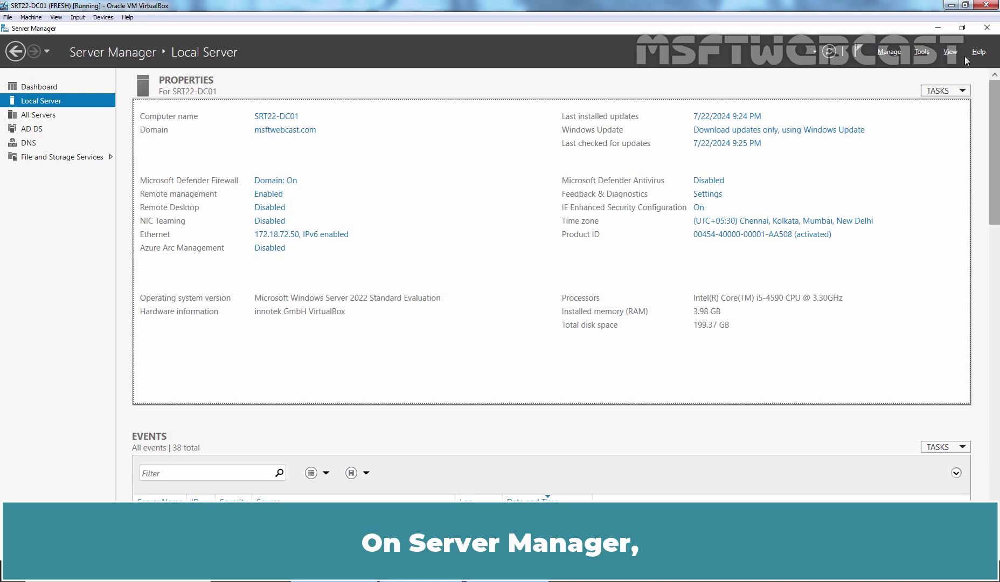
{"action": "left_click", "coordinate": [921, 51]}
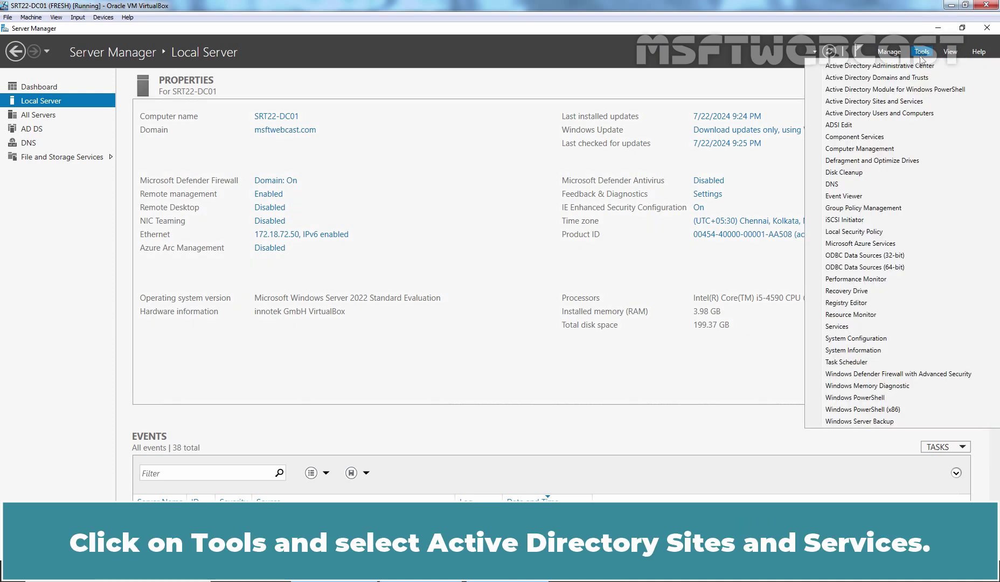
{"action": "left_click", "coordinate": [881, 102]}
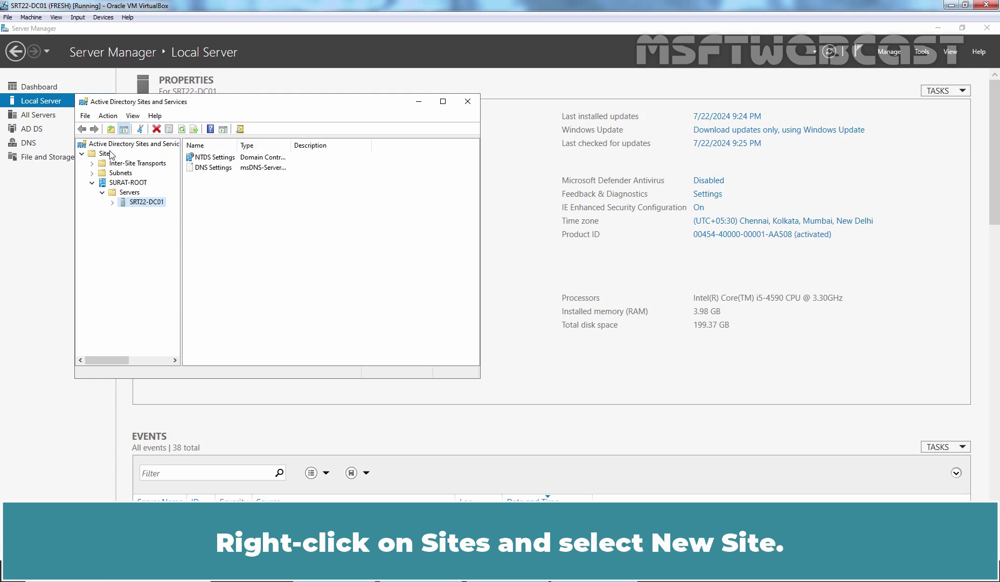
Create site MUMBAI-CHILD on DEFAULTIPSITELINK and acknowledge the confirmation notice.
{"action": "right_click", "coordinate": [103, 154]}
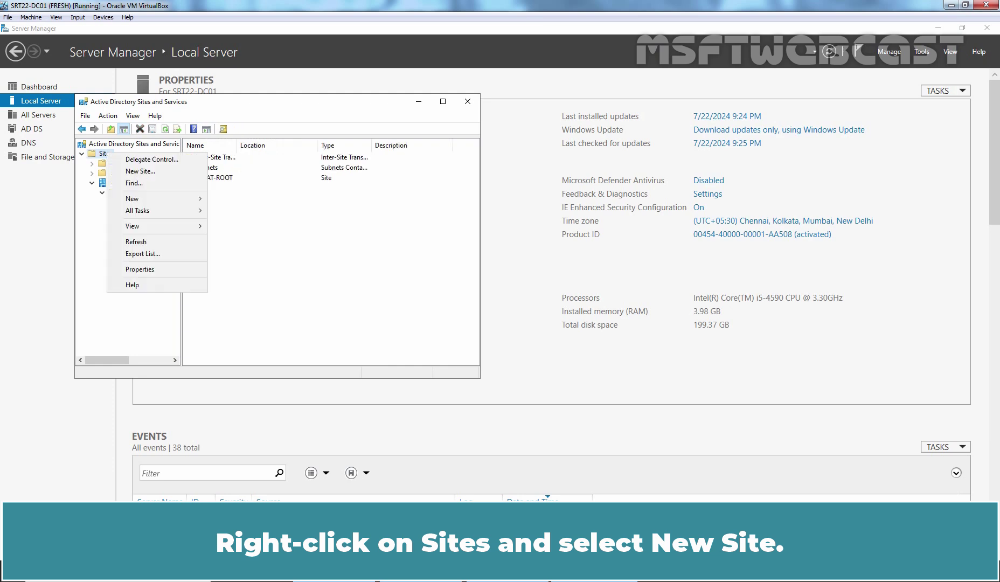
{"action": "left_click", "coordinate": [151, 172]}
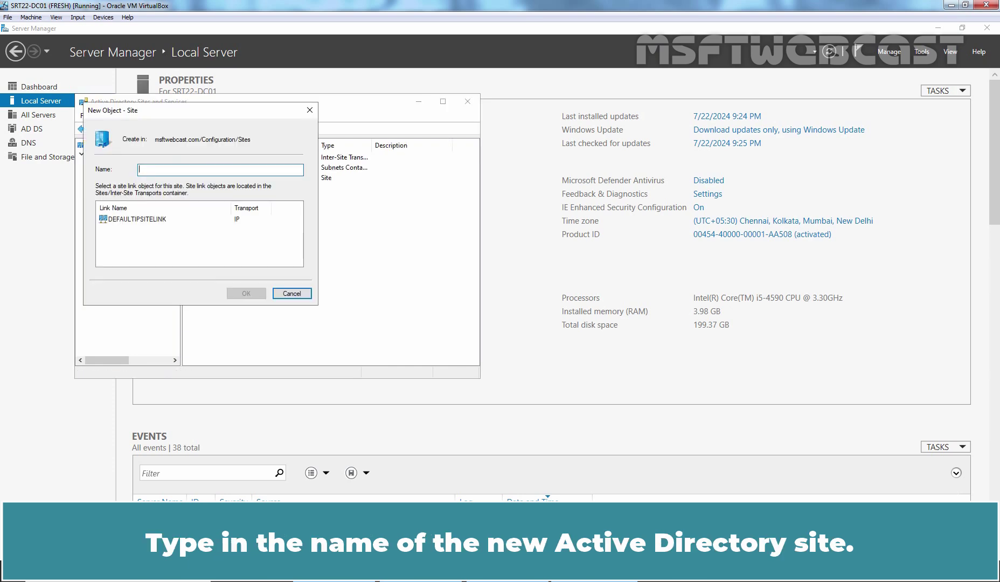
{"action": "type", "text": "MUMBAI-CHILD"}
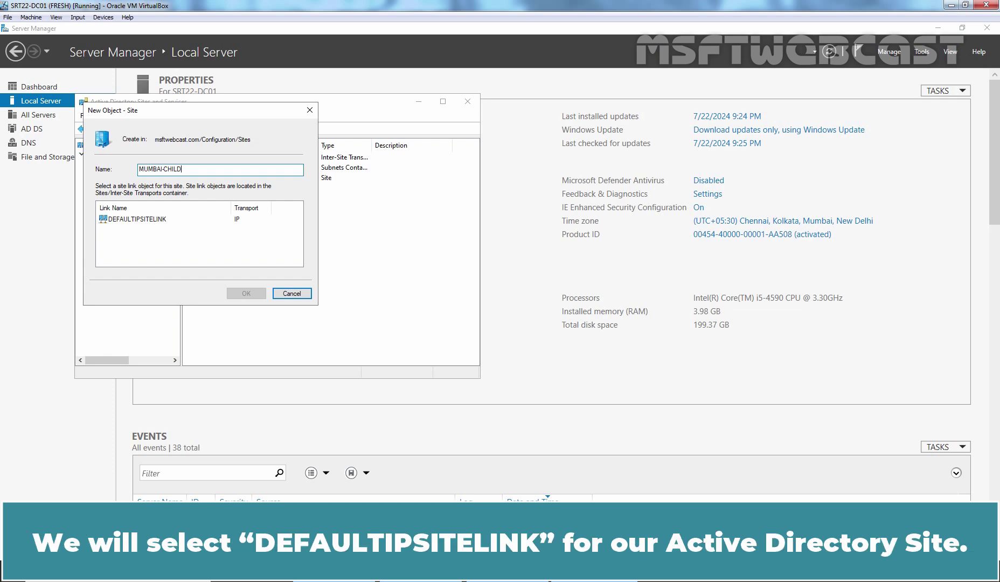
{"action": "left_click", "coordinate": [137, 218]}
{"action": "left_click", "coordinate": [246, 294]}
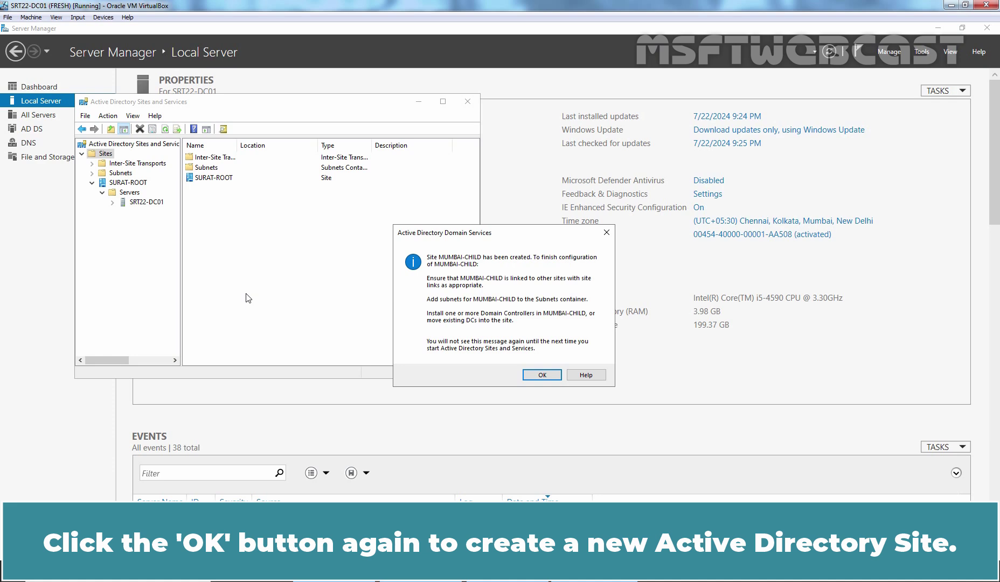
{"action": "left_click", "coordinate": [543, 375]}
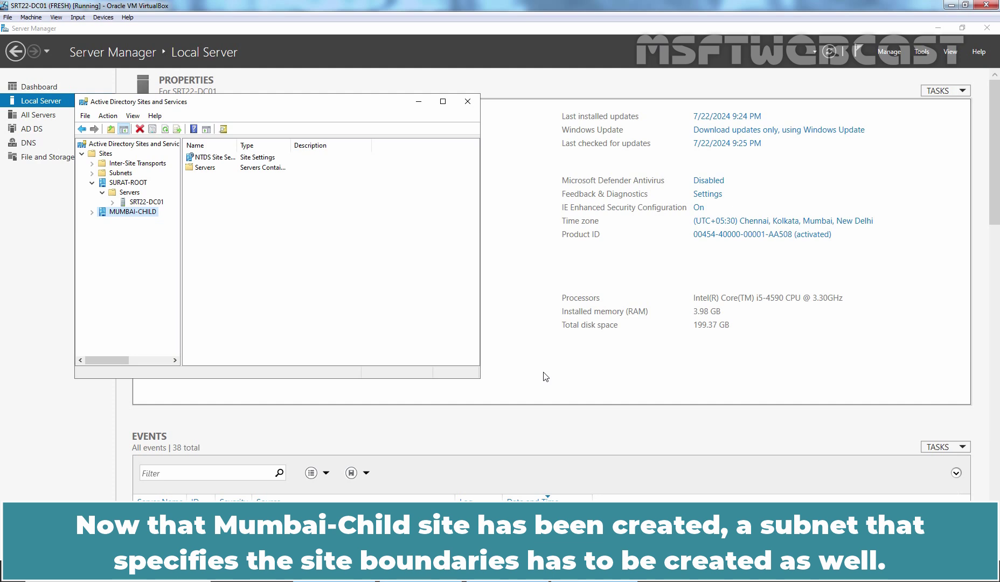
Under Subnets, create prefix 172.31.72.0/22 mapped to site MUMBAI-CHILD.
{"action": "left_click", "coordinate": [92, 173]}
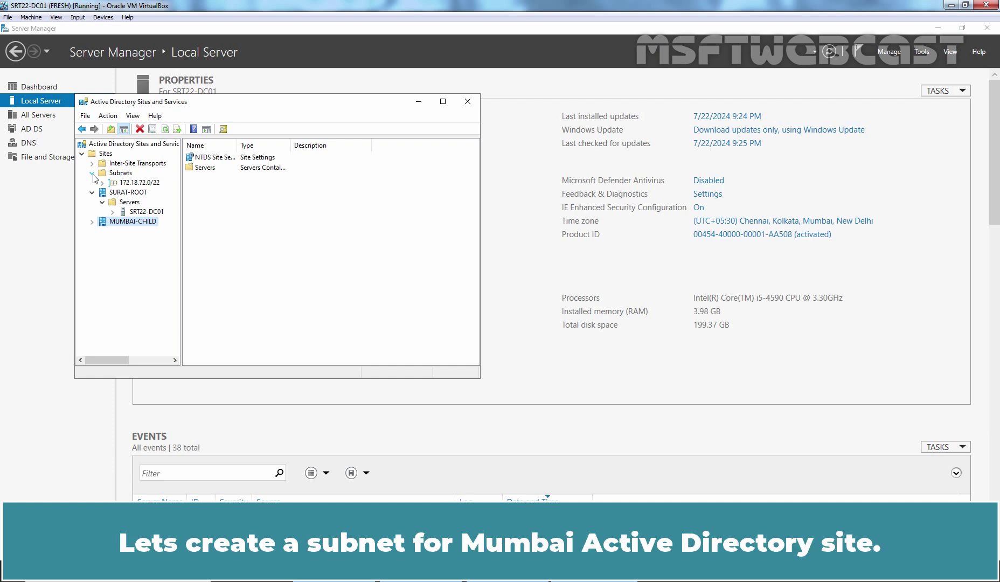
{"action": "right_click", "coordinate": [123, 174]}
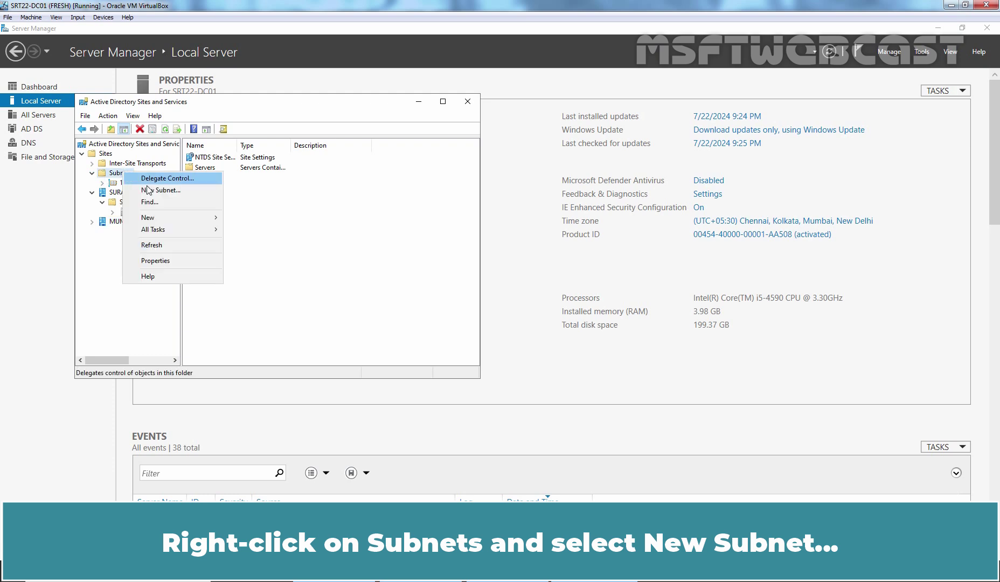
{"action": "left_click", "coordinate": [181, 189]}
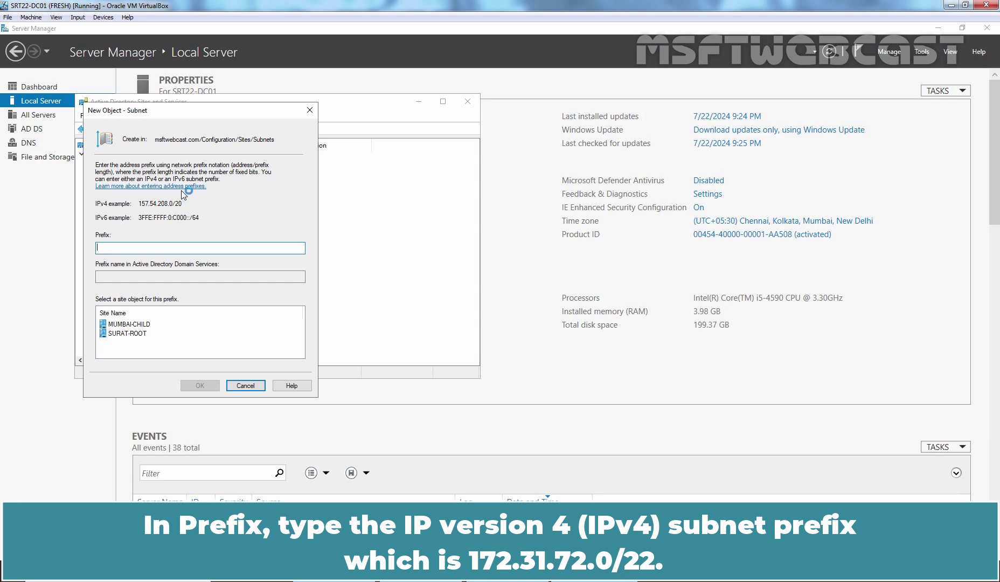
{"action": "type", "text": "172.31.72.0/22"}
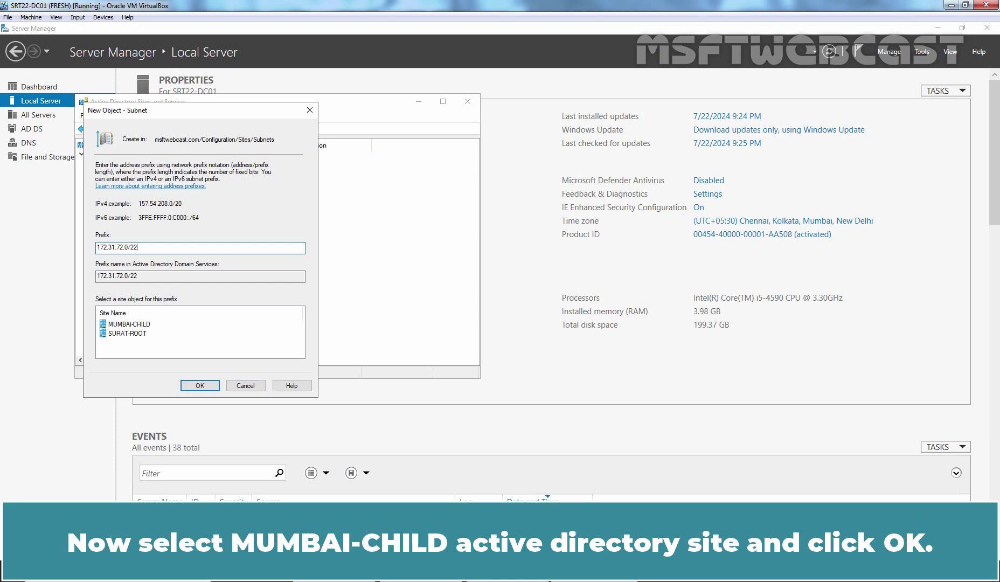
{"action": "left_click", "coordinate": [138, 324]}
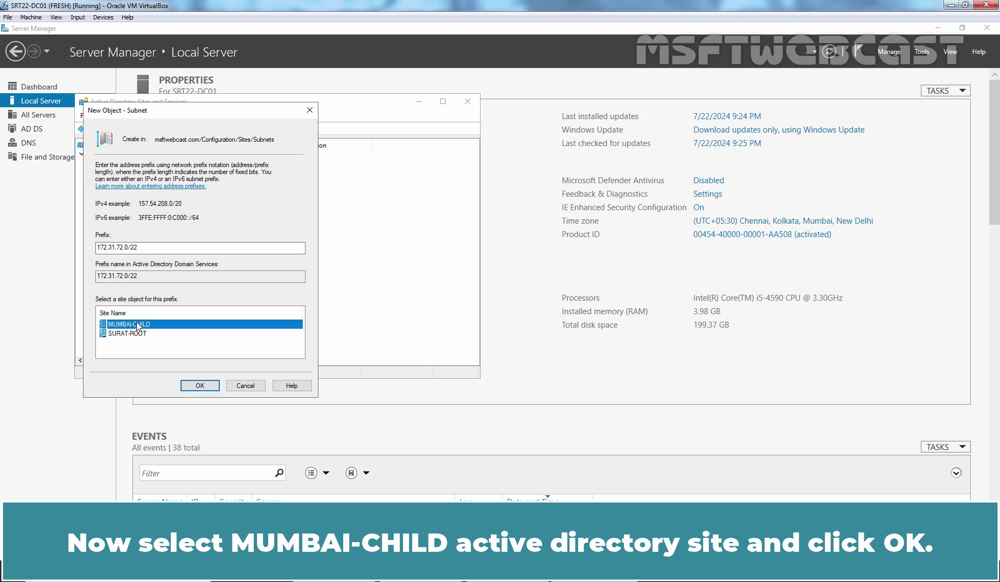
{"action": "left_click", "coordinate": [199, 385]}
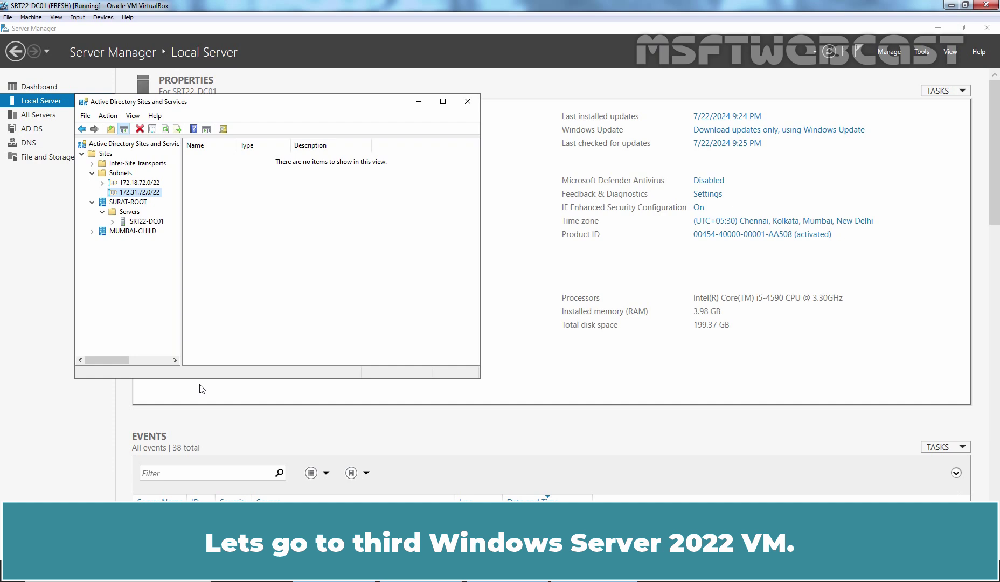
On MUM-CDC01, open the Ethernet adapter's IPv4 properties.
{"action": "key", "text": "alt+Tab"}
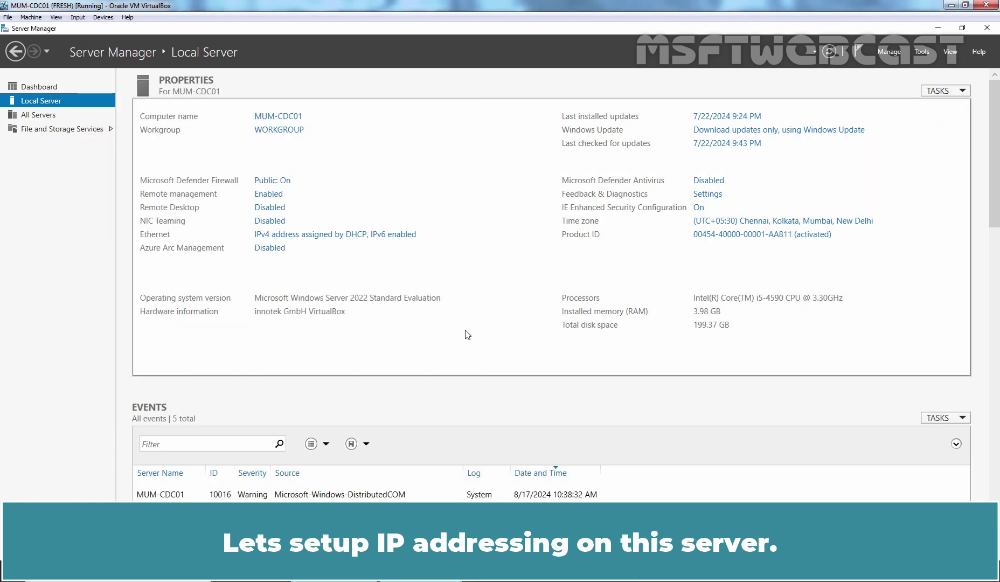
{"action": "left_click", "coordinate": [334, 234]}
{"action": "left_click", "coordinate": [258, 201]}
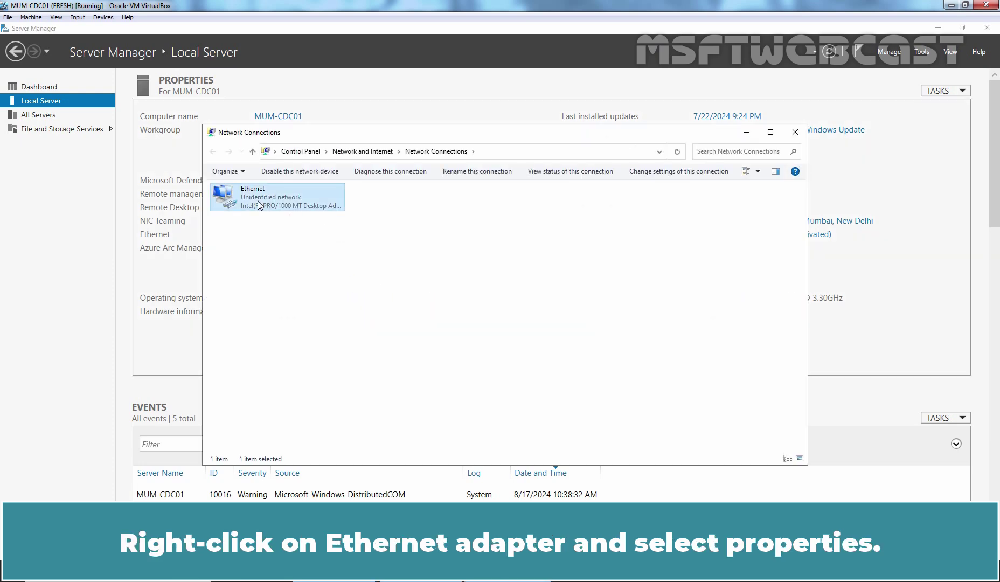
{"action": "right_click", "coordinate": [257, 201]}
{"action": "left_click", "coordinate": [291, 303]}
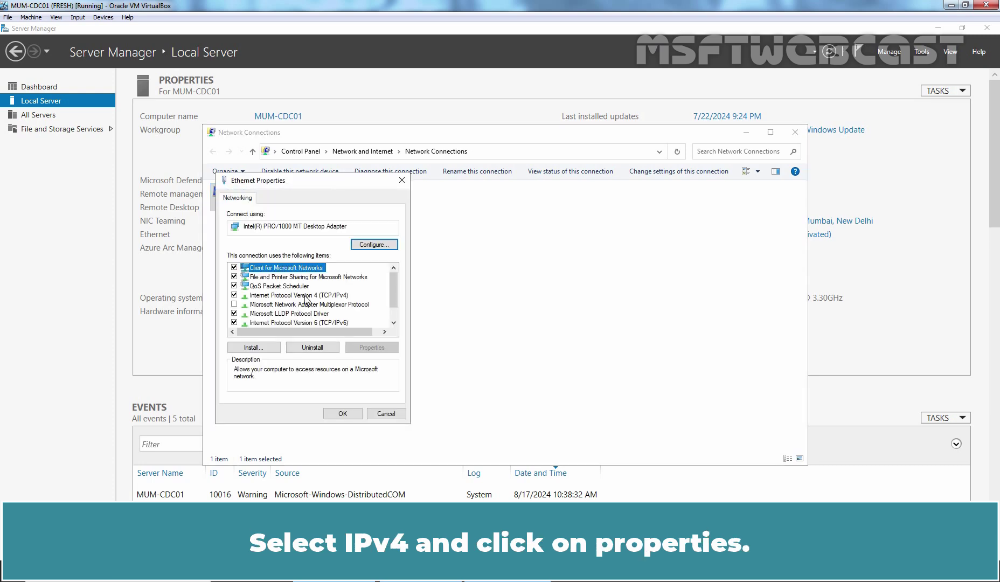
{"action": "left_click", "coordinate": [305, 296]}
{"action": "left_click", "coordinate": [371, 348]}
Assign static IP 172.31.72.50, gateway 172.31.72.1 and preferred DNS 172.18.72.50.
{"action": "left_click", "coordinate": [294, 299]}
{"action": "left_click", "coordinate": [355, 311]}
{"action": "type", "text": "172 . 31 . 72 . 50"}
{"action": "key", "text": "Tab"}
{"action": "type", "text": "255255"}
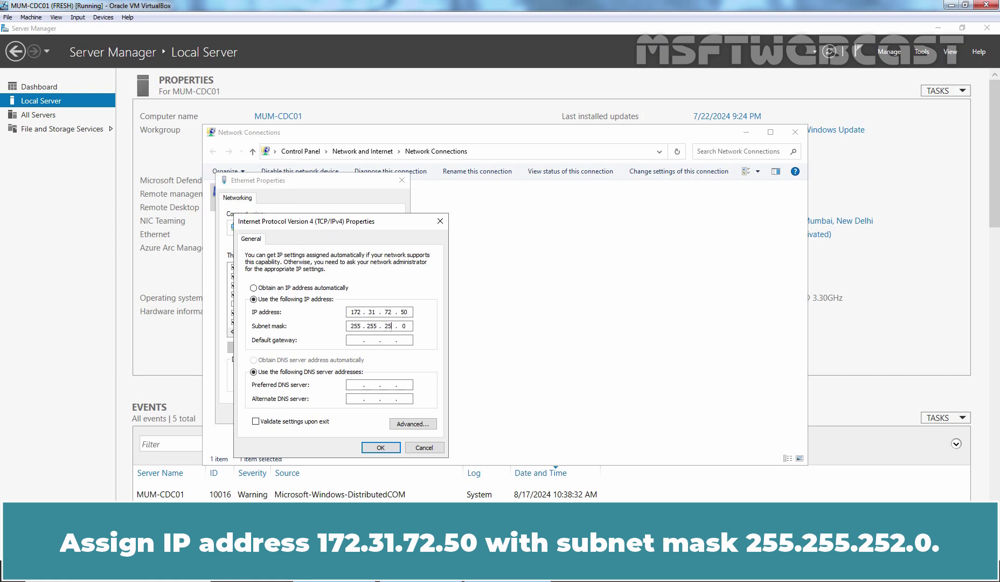
{"action": "type", "text": "2"}
{"action": "key", "text": "Tab"}
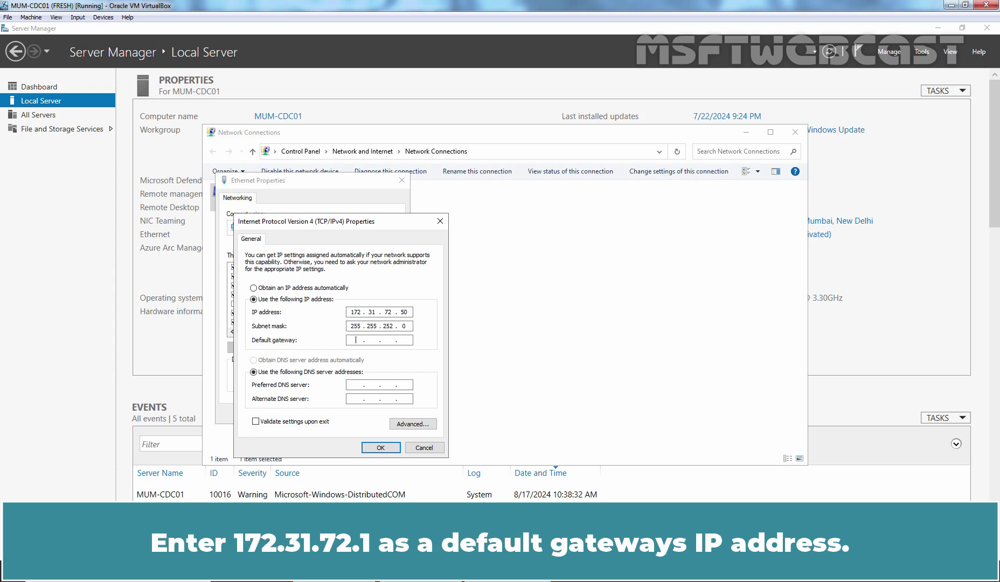
{"action": "type", "text": "172 . 31 . 72 . 1"}
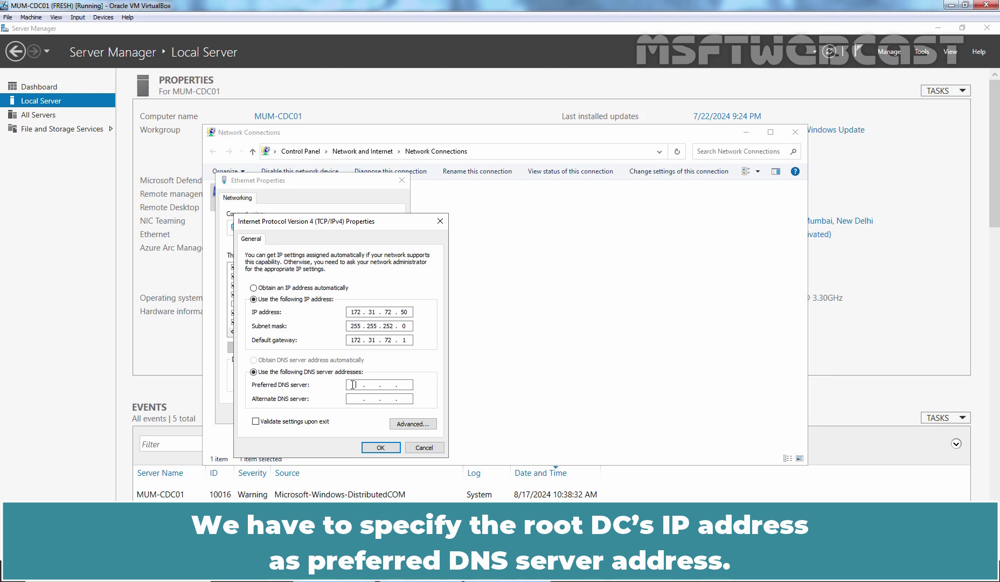
{"action": "left_click", "coordinate": [353, 384]}
{"action": "type", "text": "172 . "}
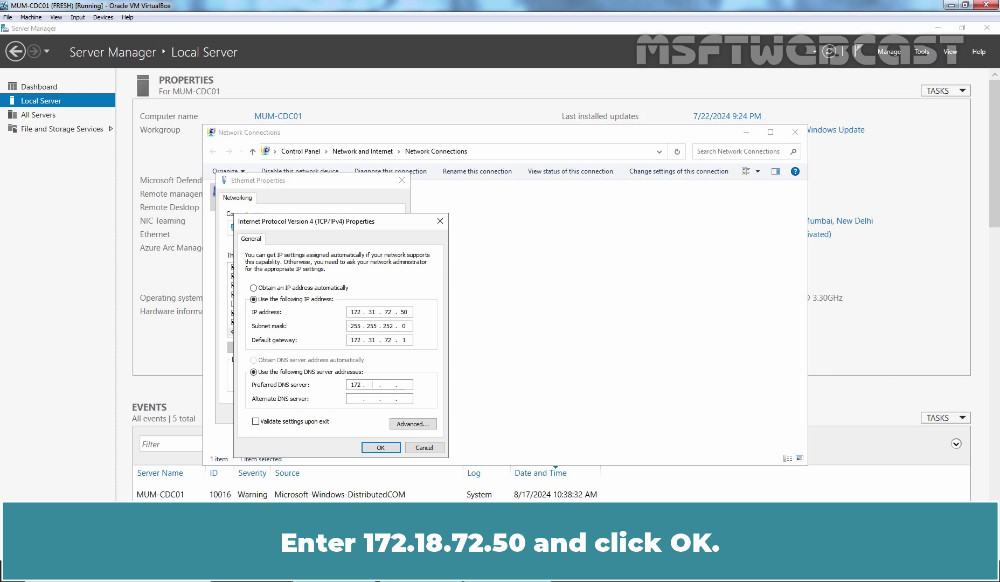
{"action": "type", "text": "18 . 72 . 50"}
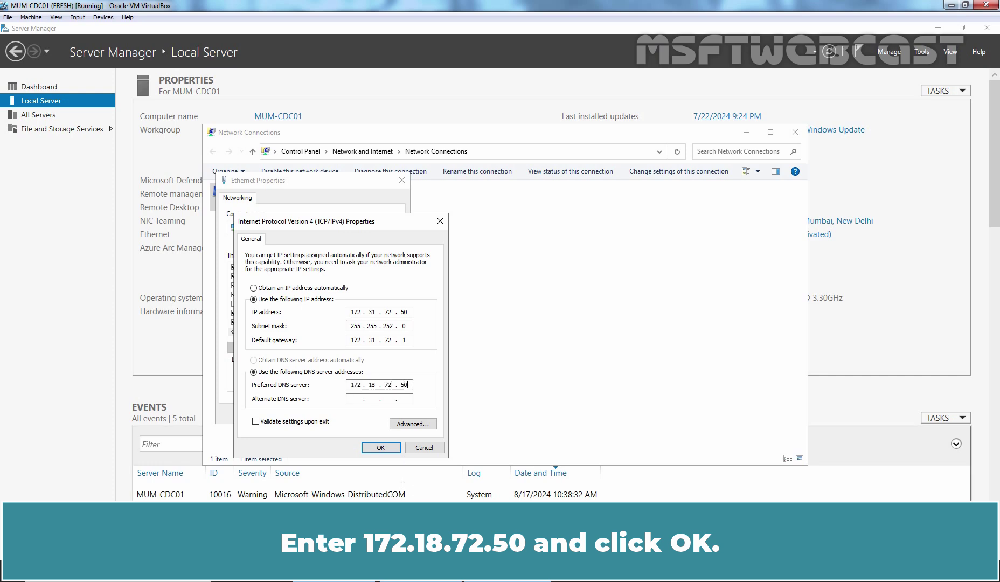
{"action": "left_click", "coordinate": [381, 447]}
{"action": "left_click", "coordinate": [342, 413]}
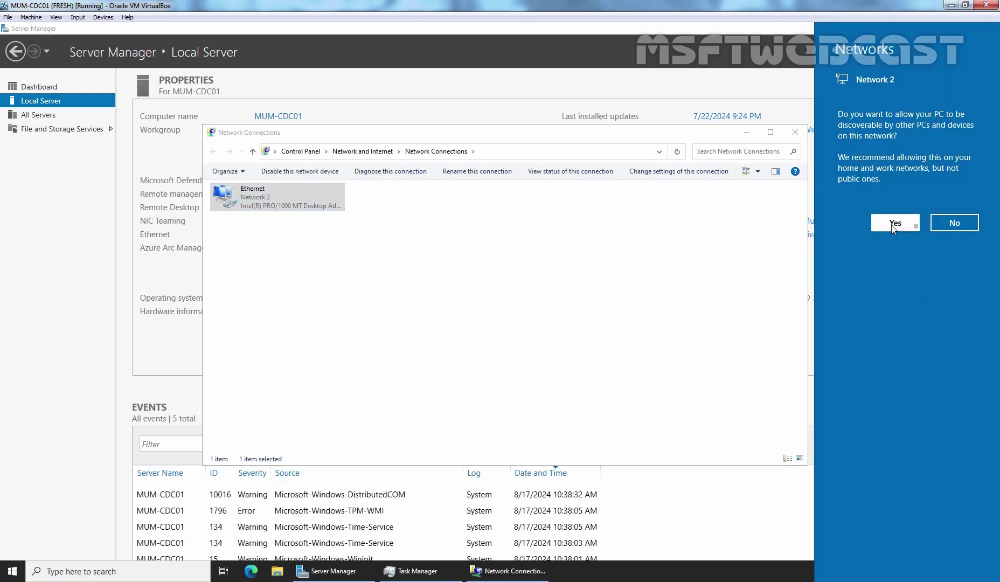
Allow the network to be discoverable and close Network Connections.
{"action": "left_click", "coordinate": [893, 224]}
{"action": "left_click", "coordinate": [533, 335]}
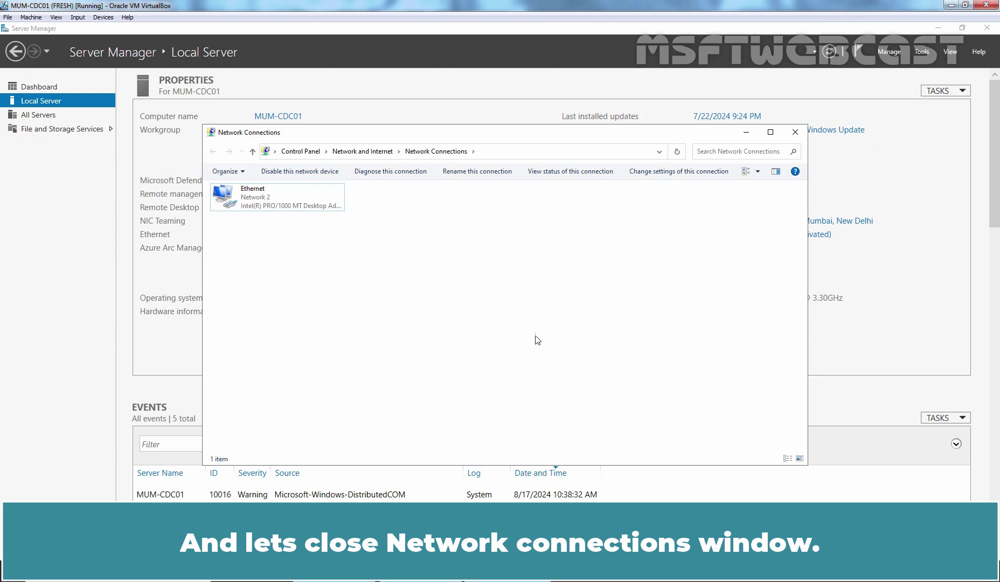
{"action": "left_click", "coordinate": [795, 132]}
Refresh Server Manager so Ethernet shows 172.31.72.50 and the firewall Private: On.
{"action": "left_click", "coordinate": [829, 51]}
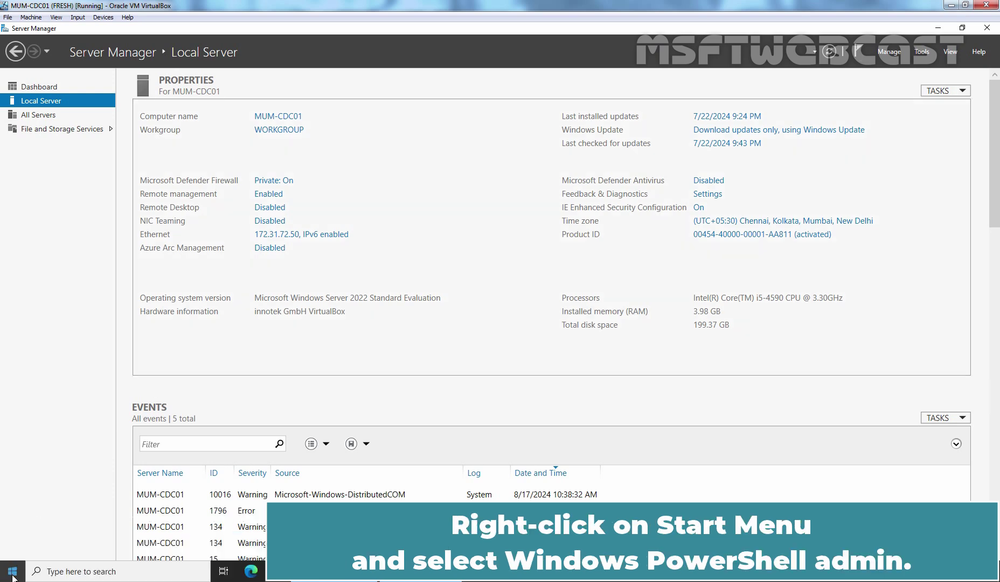
{"action": "right_click", "coordinate": [12, 573]}
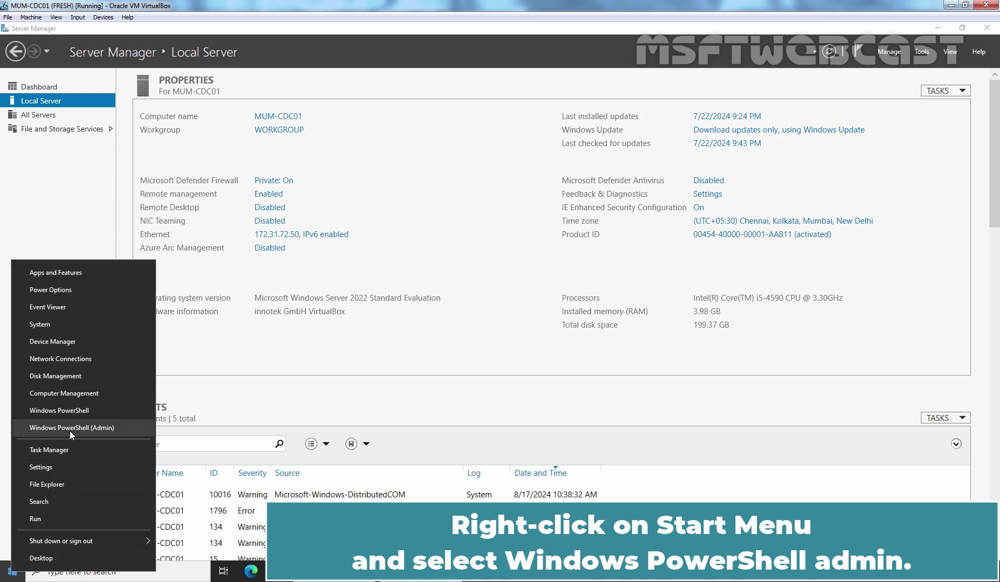
Ping msftwebcast.com from an administrator PowerShell, getting replies from 172.18.72.50.
{"action": "left_click", "coordinate": [69, 428]}
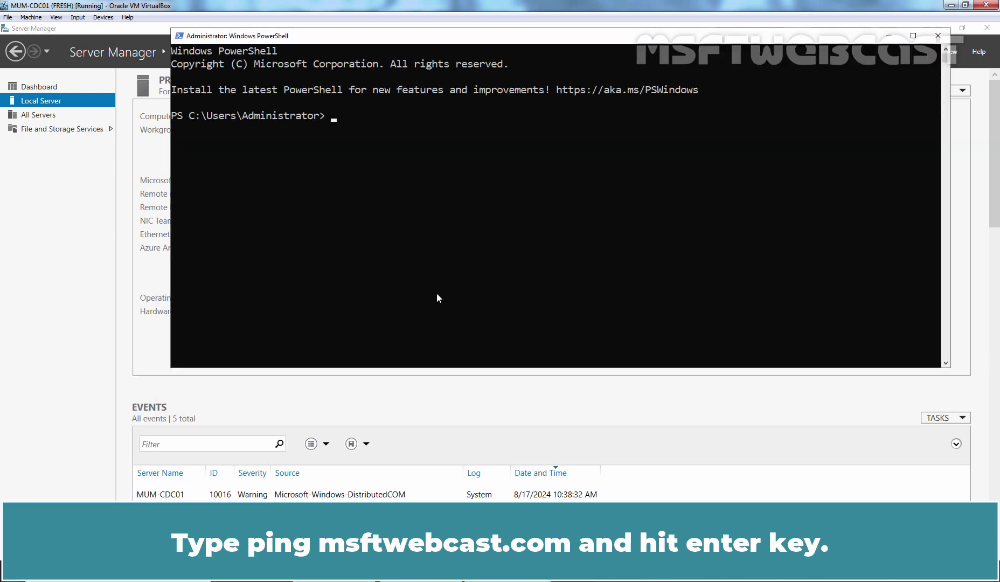
{"action": "type", "text": "ping msftwebcast.com"}
{"action": "key", "text": "Return"}
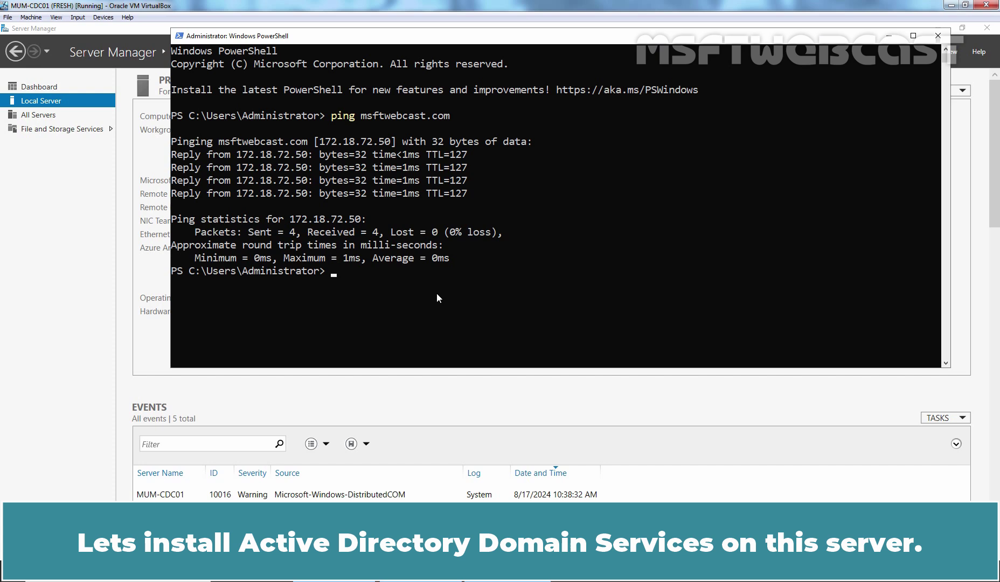
Run Install-WindowsFeature -Name ad-domain-services,dns -IncludeManagementTools.
{"action": "type", "text": "Install-WindowsFeature -Name ad-domain-services,dns -IncludeManagementTools"}
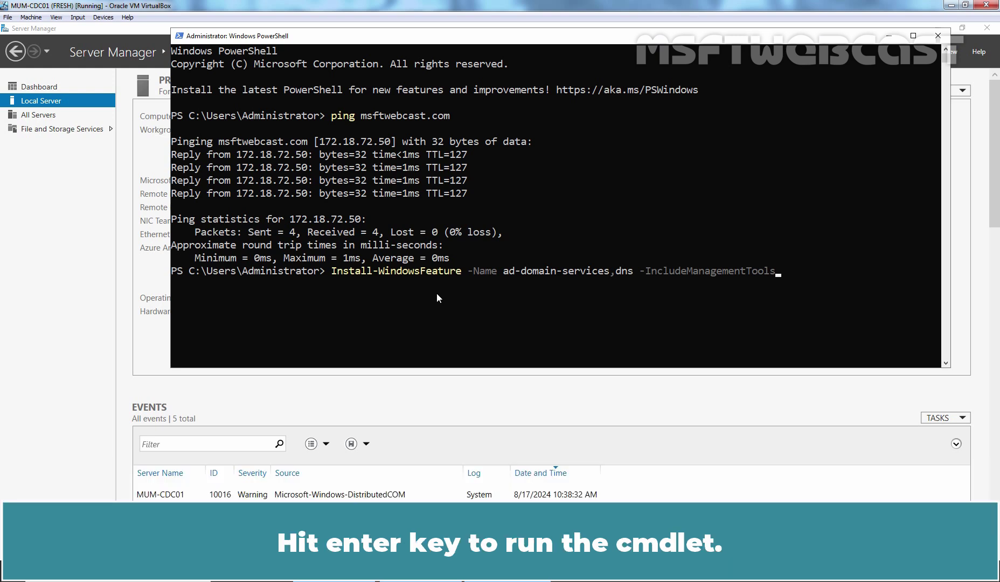
{"action": "key", "text": "Return"}
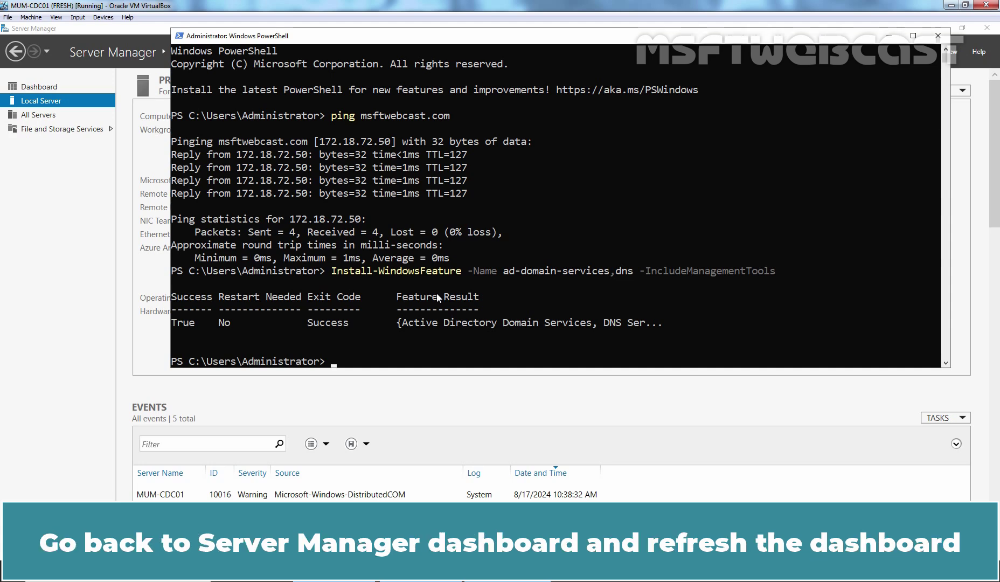
Refresh Server Manager and choose Promote this server to a domain controller from notifications.
{"action": "left_click", "coordinate": [78, 262]}
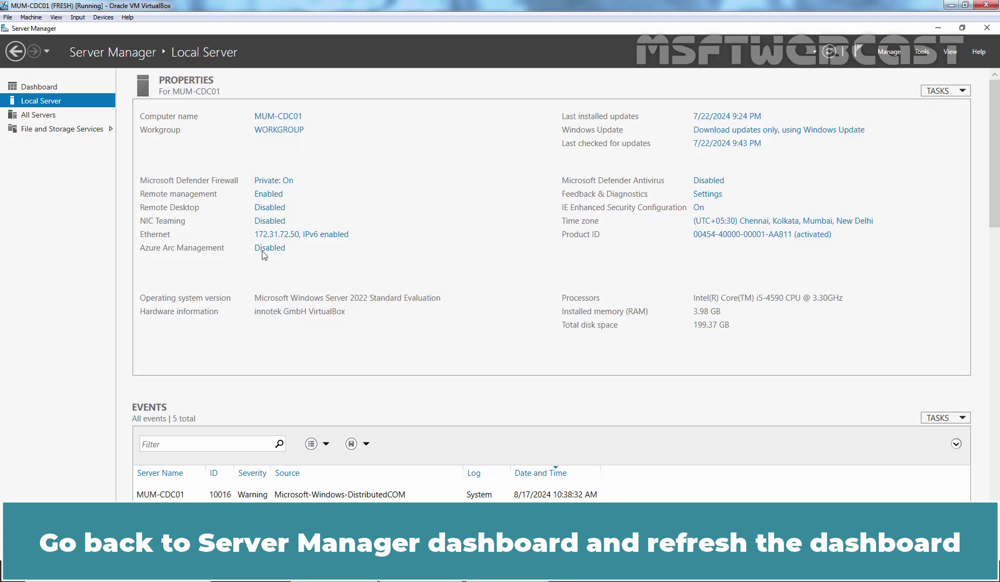
{"action": "left_click", "coordinate": [829, 52]}
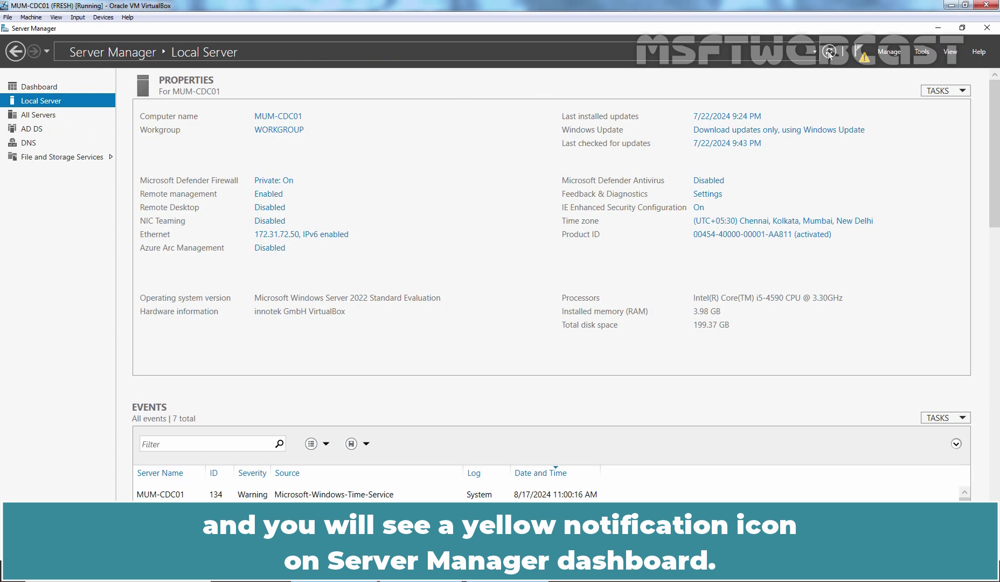
{"action": "left_click", "coordinate": [865, 56]}
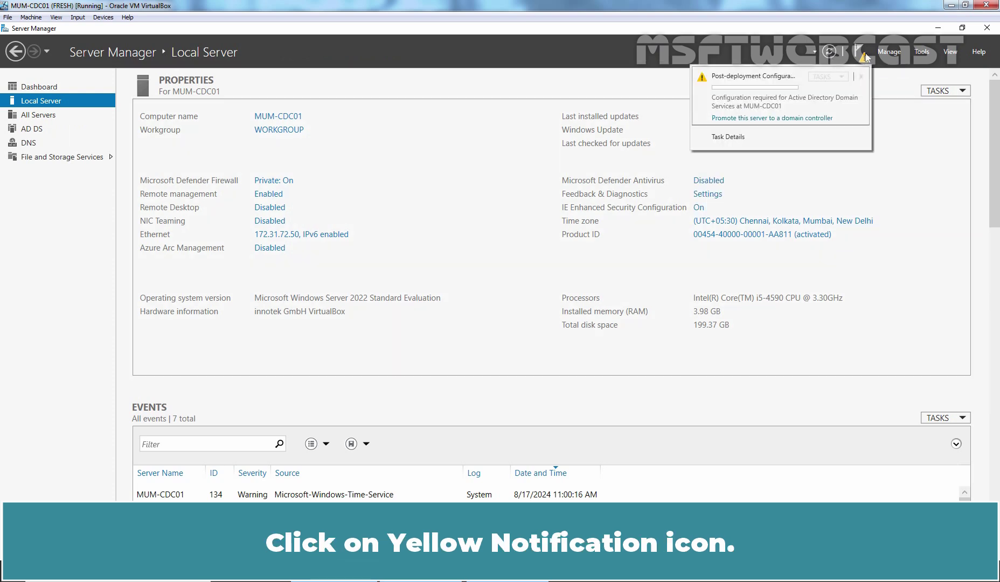
{"action": "left_click", "coordinate": [784, 119]}
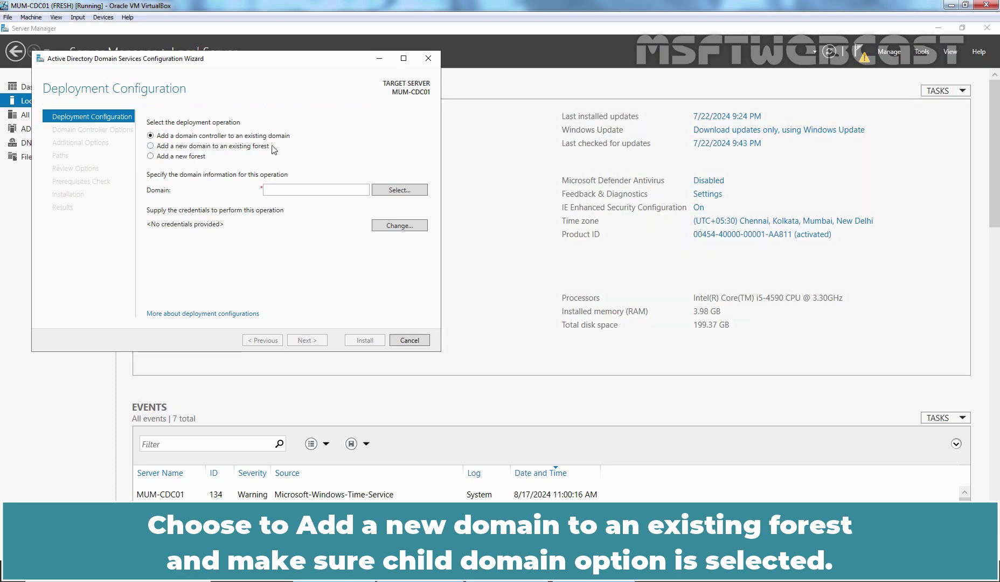
Choose to add a new domain to the existing forest, supplying the msftwebcast.com administrator credentials.
{"action": "left_click", "coordinate": [239, 148]}
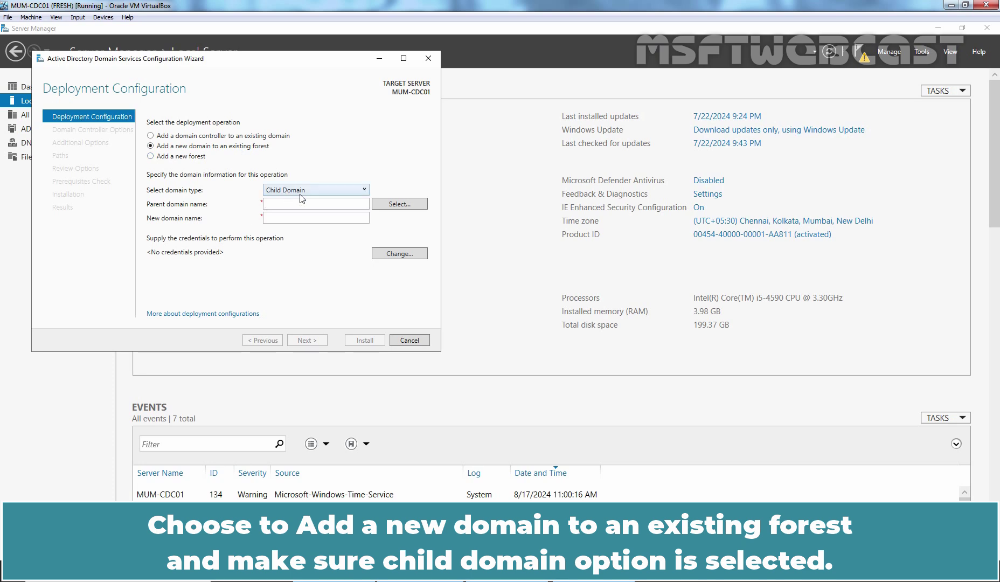
{"action": "left_click", "coordinate": [400, 204]}
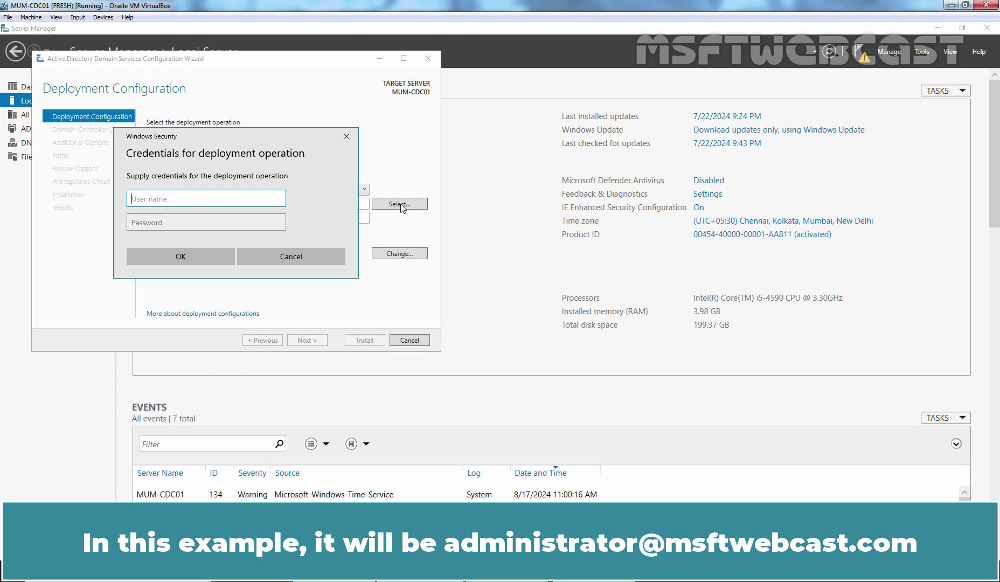
{"action": "key", "text": "Tab"}
{"action": "type", "text": "P@ssw0rd1"}
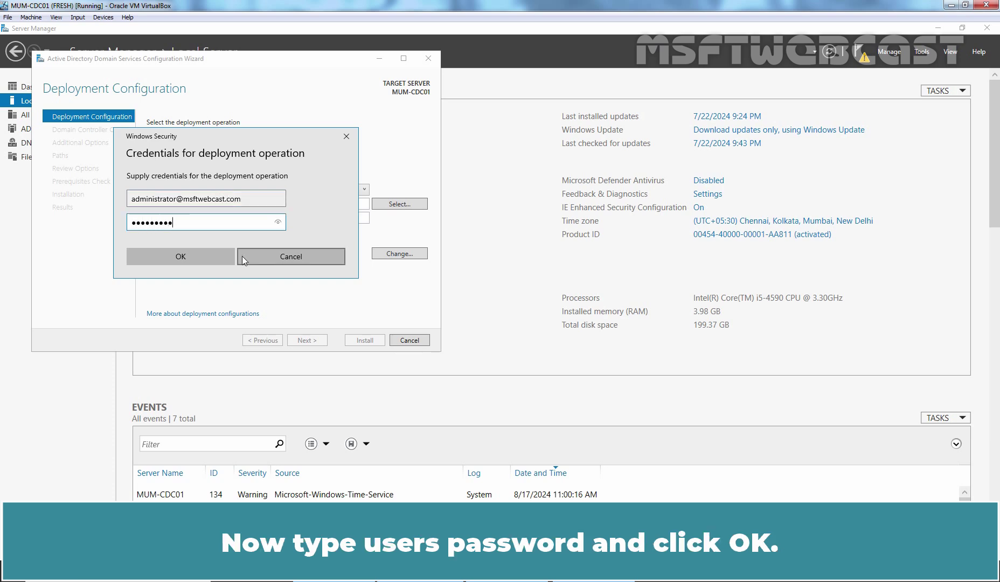
{"action": "left_click", "coordinate": [185, 255]}
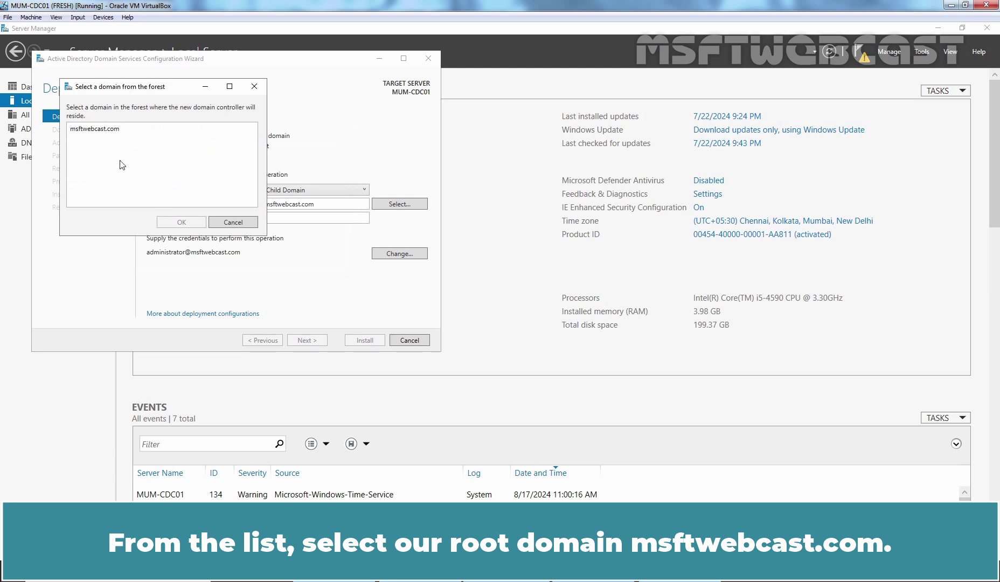
Pick msftwebcast.com as the parent domain and name the new child domain mumbai.
{"action": "left_click", "coordinate": [113, 131]}
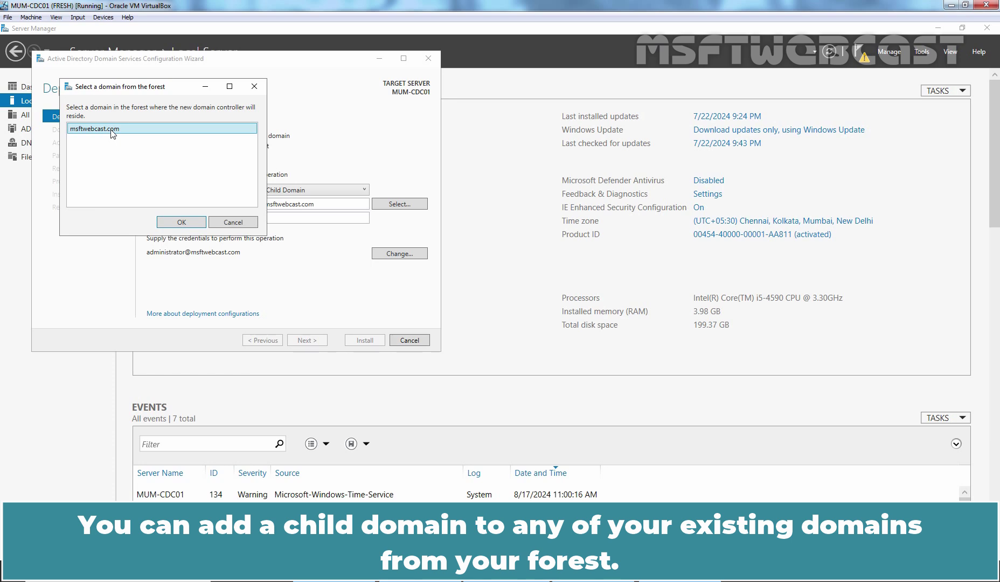
{"action": "left_click", "coordinate": [179, 222]}
{"action": "left_click", "coordinate": [303, 219]}
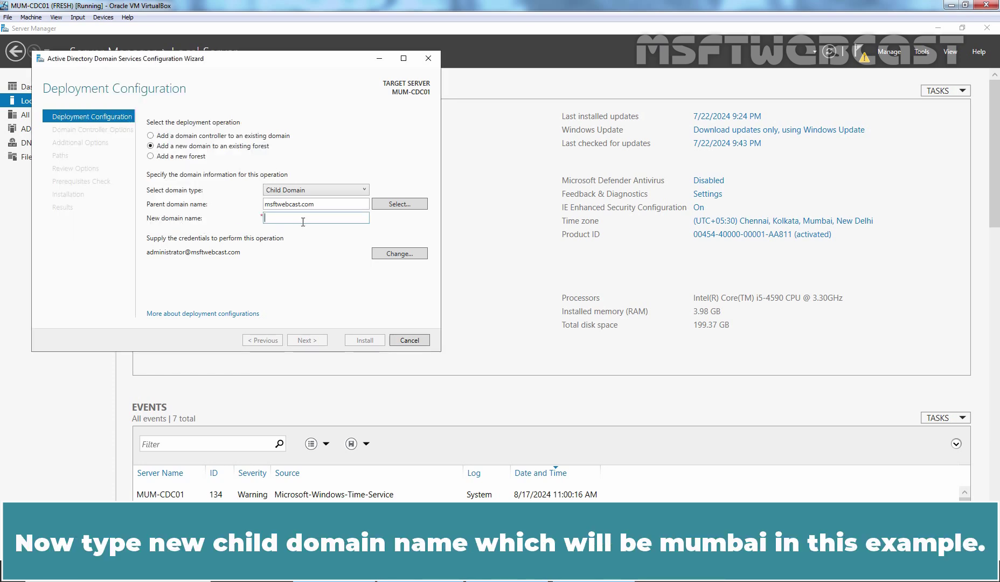
{"action": "type", "text": "mumbai"}
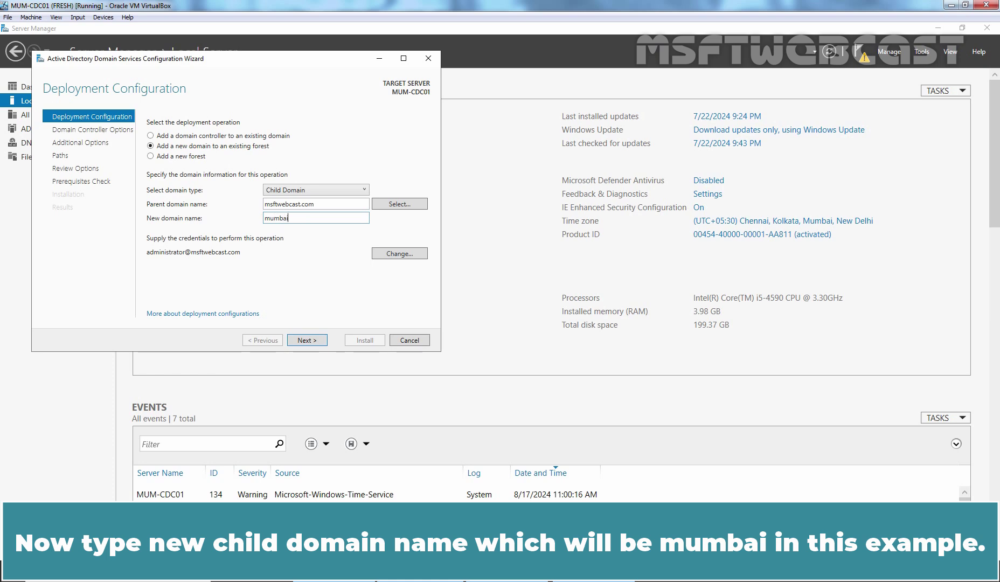
{"action": "left_click", "coordinate": [304, 341]}
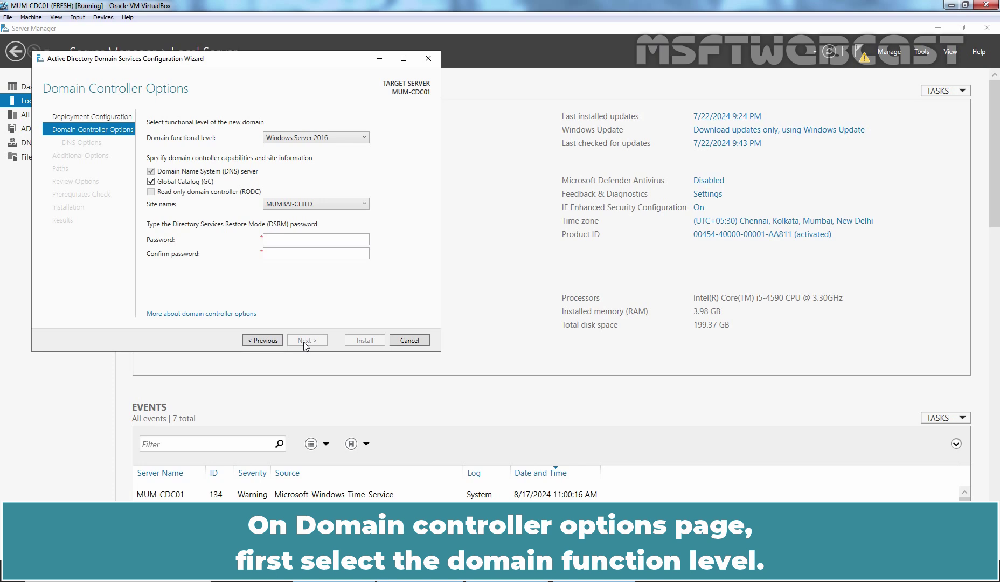
Keep the Windows Server 2016 functional level and set the DSRM restore-mode password.
{"action": "left_click", "coordinate": [319, 139]}
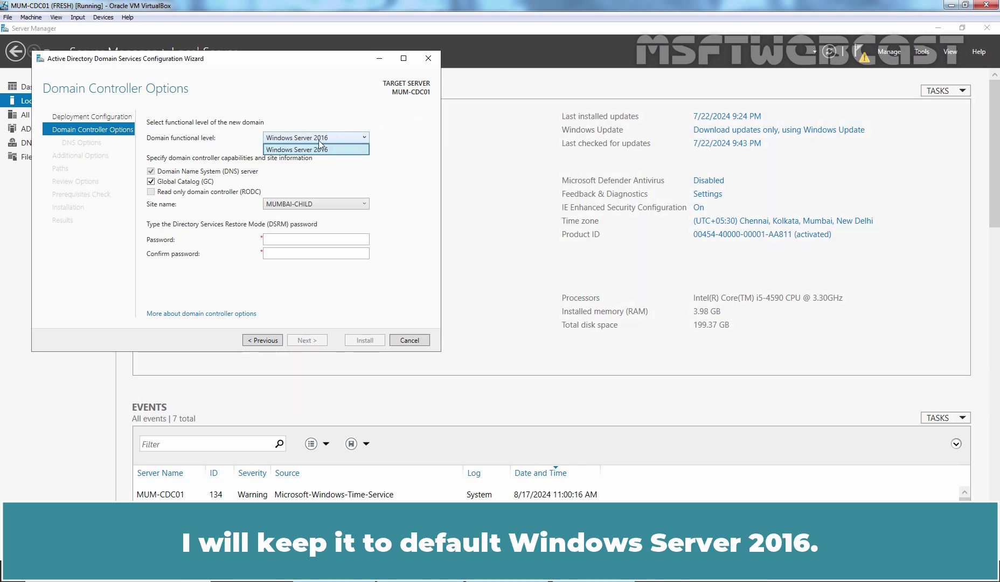
{"action": "left_click", "coordinate": [337, 137]}
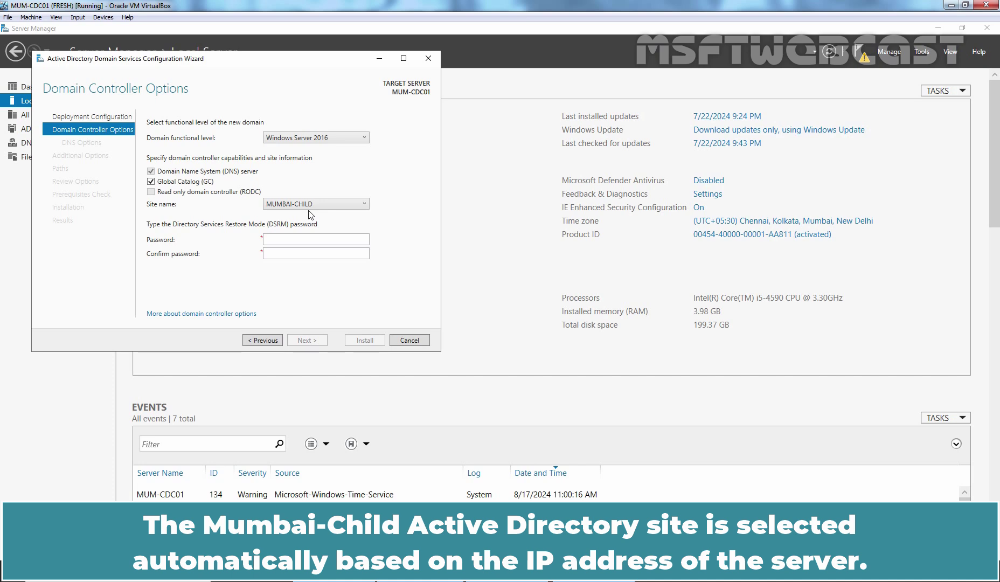
{"action": "left_click", "coordinate": [305, 236]}
{"action": "type", "text": "*********"}
{"action": "key", "text": "Tab"}
{"action": "type", "text": "*********"}
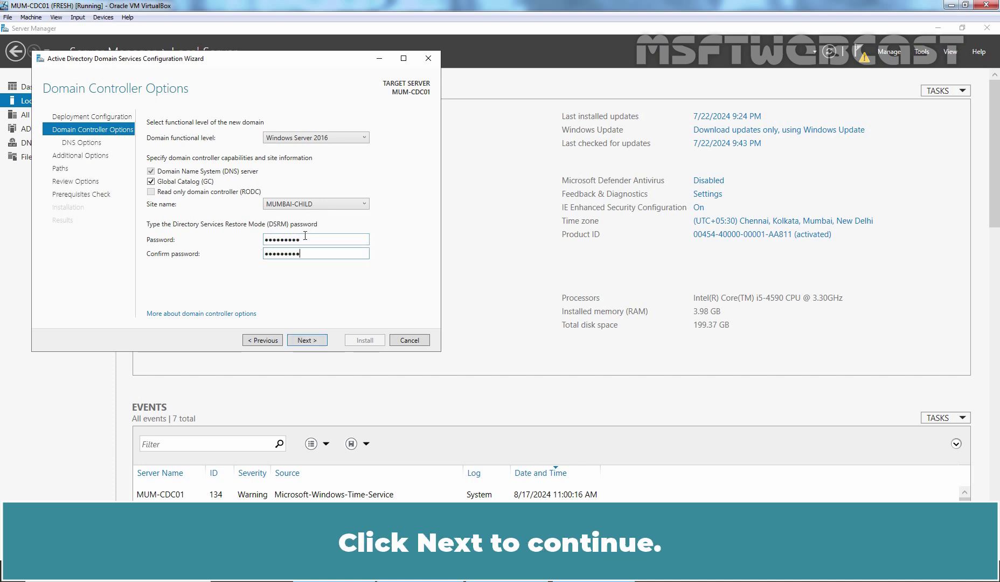
{"action": "left_click", "coordinate": [305, 340]}
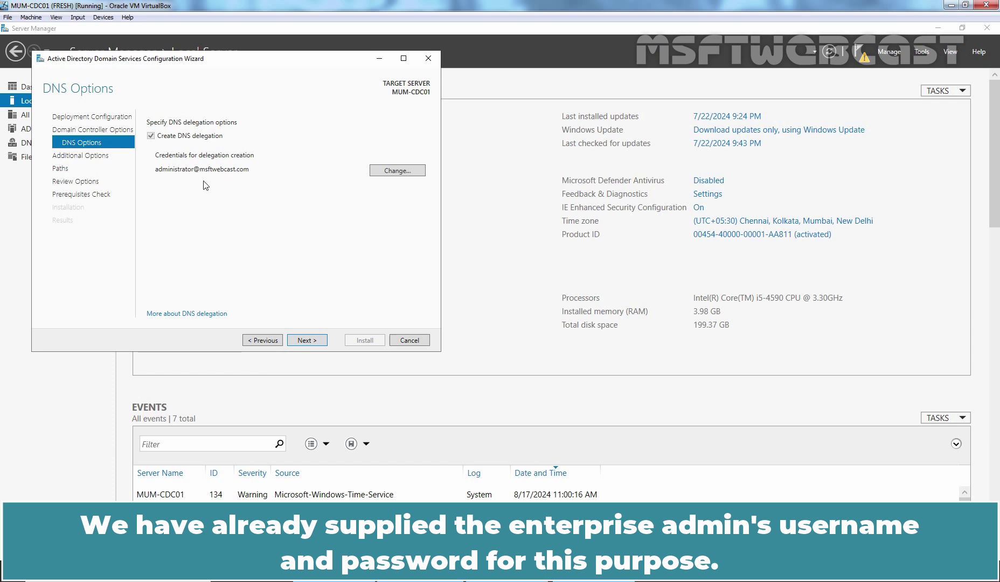
Accept DNS delegation, the MUMBAI NetBIOS name and default paths, then install the domain controller.
{"action": "left_click", "coordinate": [306, 341]}
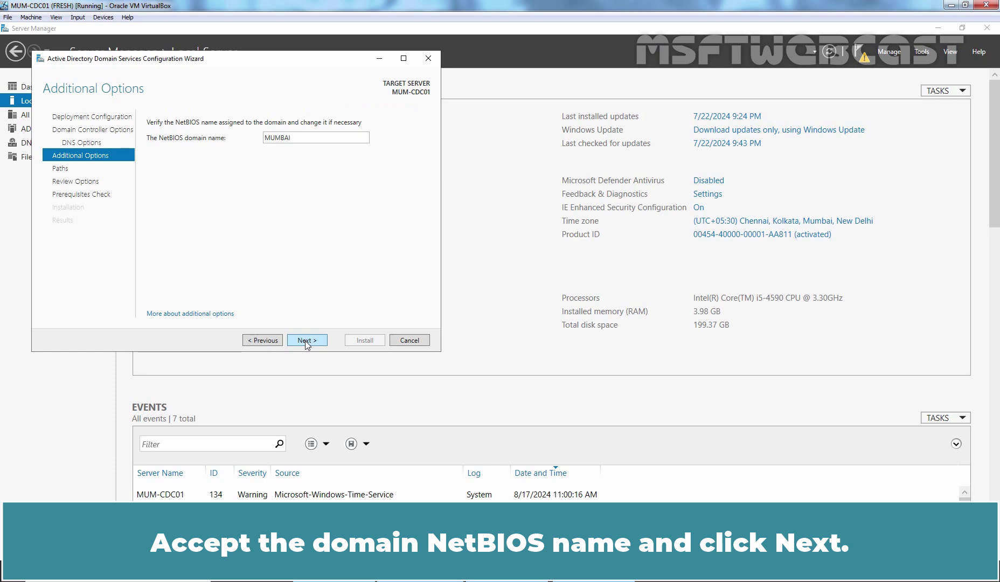
{"action": "left_click", "coordinate": [305, 341]}
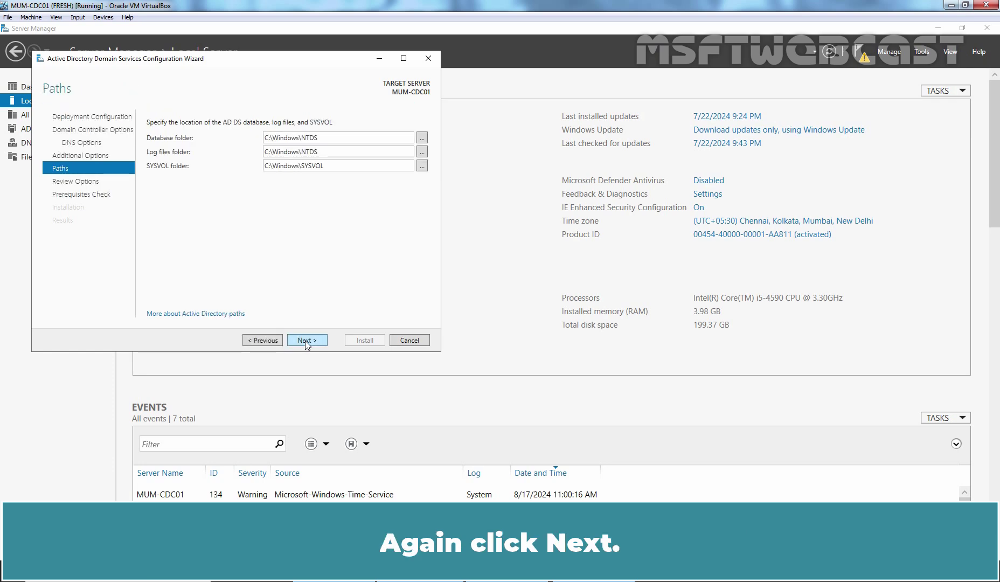
{"action": "left_click", "coordinate": [305, 340]}
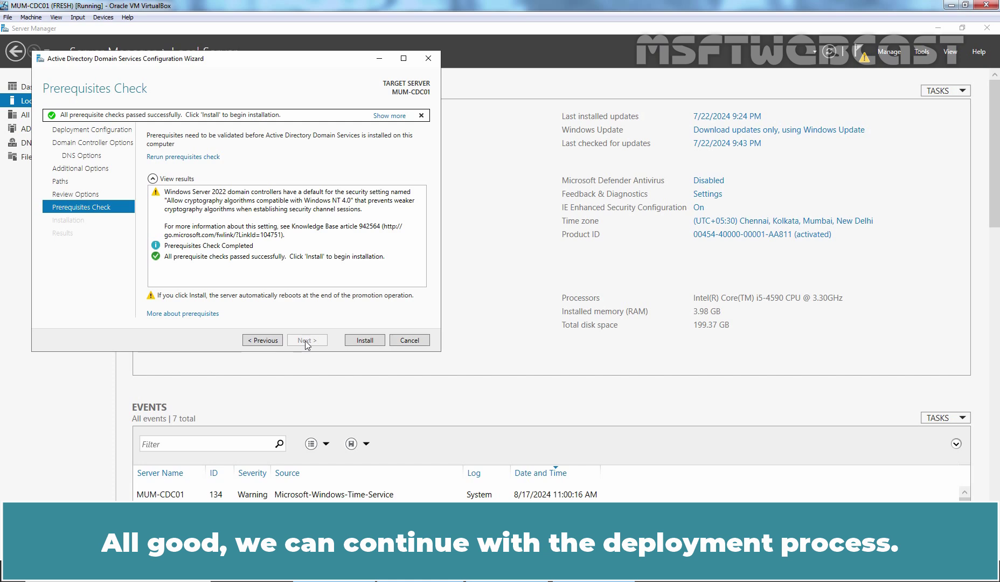
{"action": "left_click", "coordinate": [368, 338]}
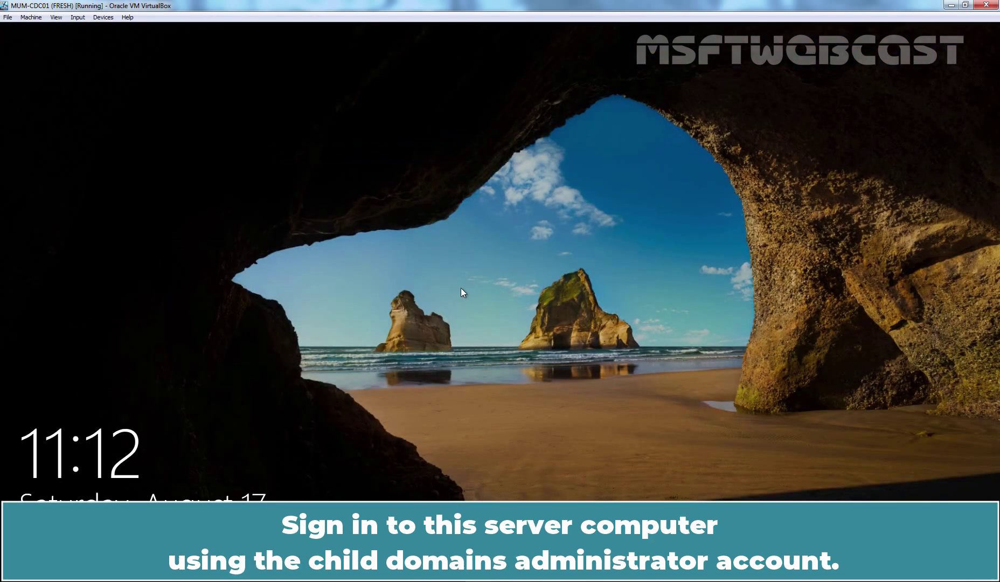
Sign in to MUM-CDC01 as MUMBAI\Administrator with the account password.
{"action": "key", "text": "ctrl+alt+Delete"}
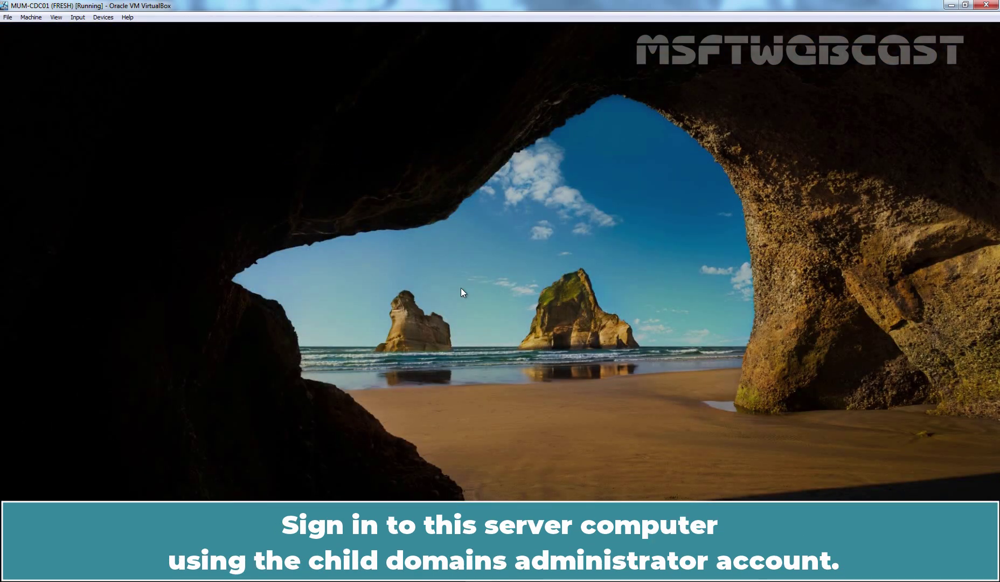
{"action": "type", "text": "•••••••••"}
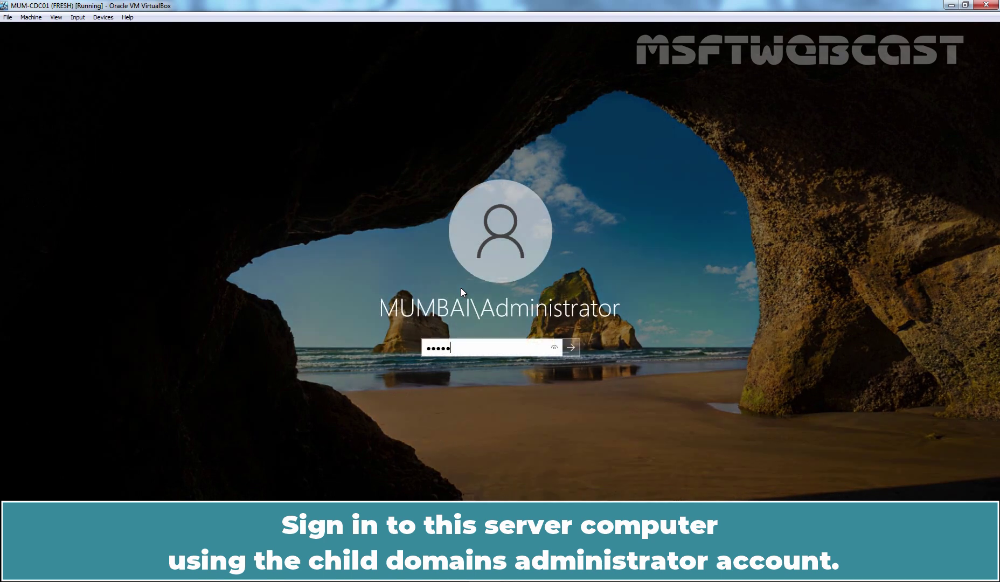
{"action": "key", "text": "Return"}
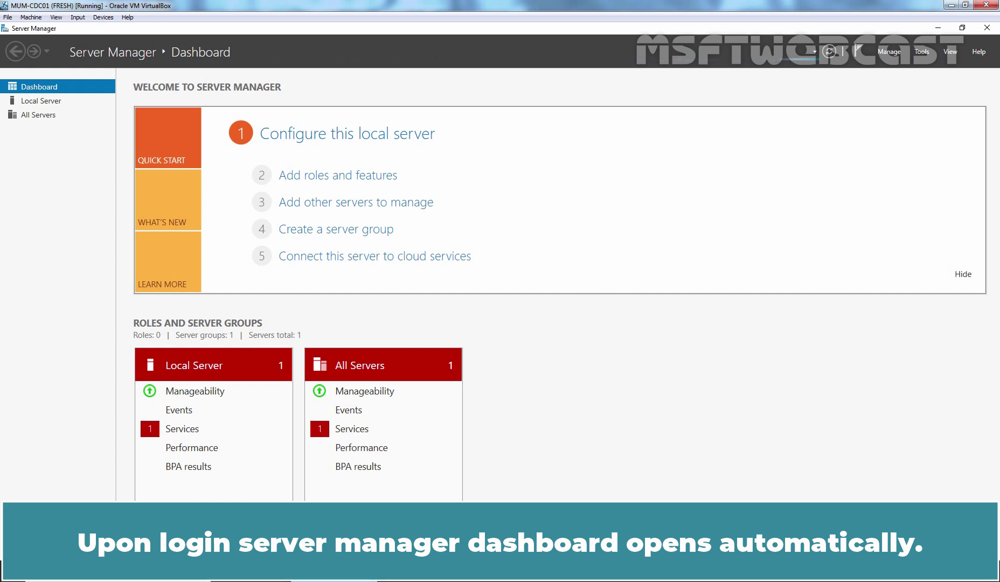
{"action": "key", "text": "super+r"}
{"action": "type", "text": "ncpa.cpl"}
{"action": "key", "text": "Return"}
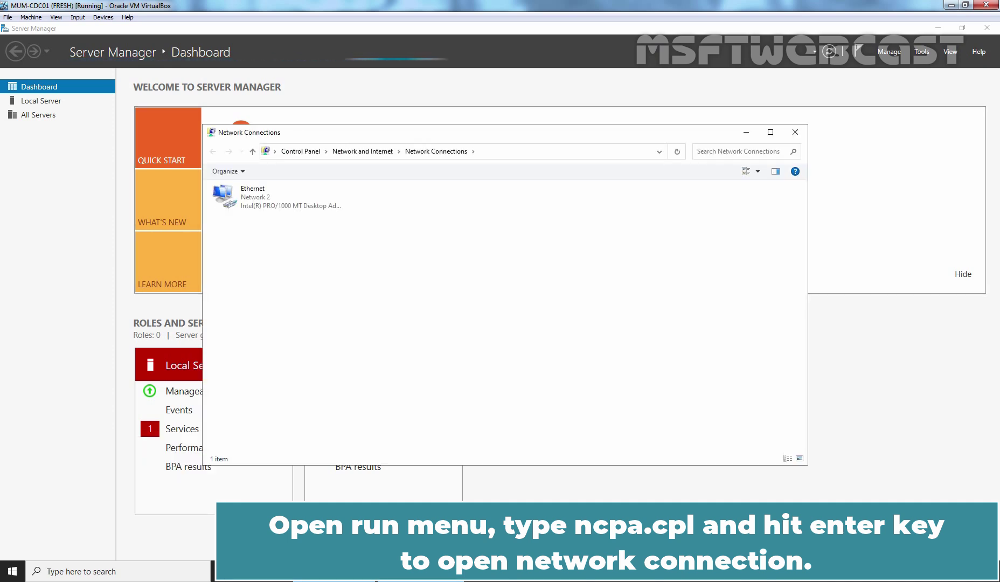
{"action": "left_click", "coordinate": [252, 203]}
{"action": "right_click", "coordinate": [252, 203]}
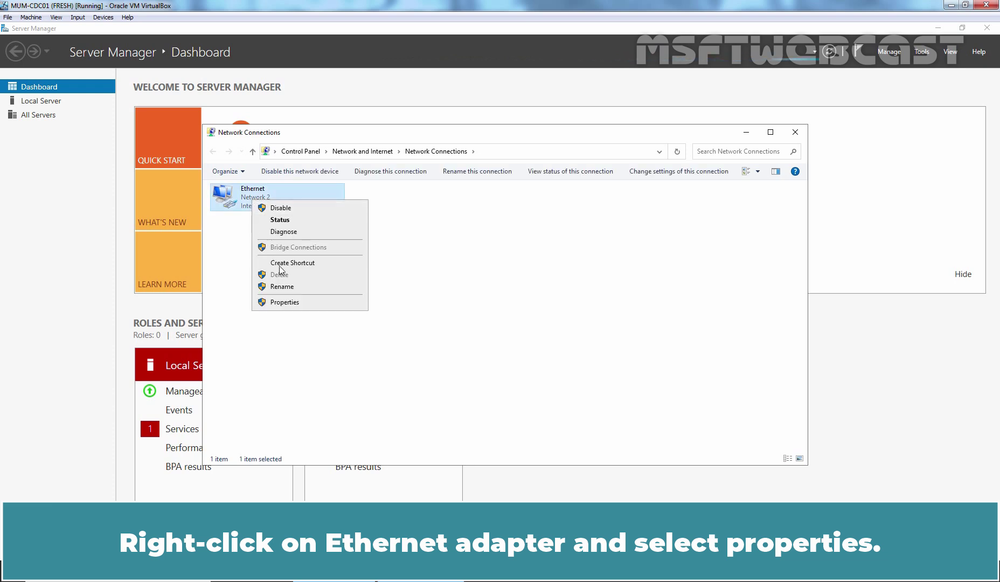
{"action": "left_click", "coordinate": [285, 303]}
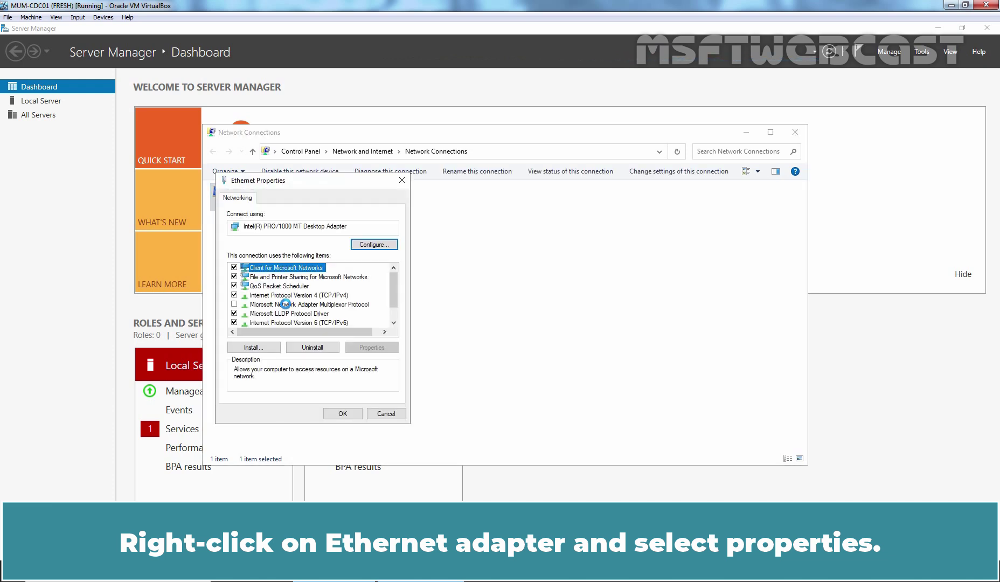
{"action": "double_click", "coordinate": [279, 296]}
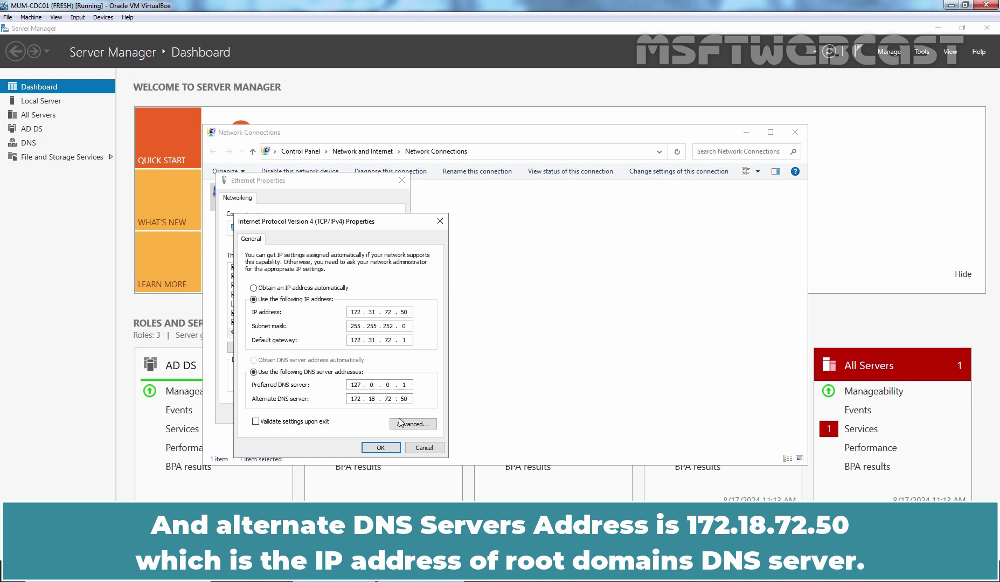
{"action": "left_click", "coordinate": [380, 447]}
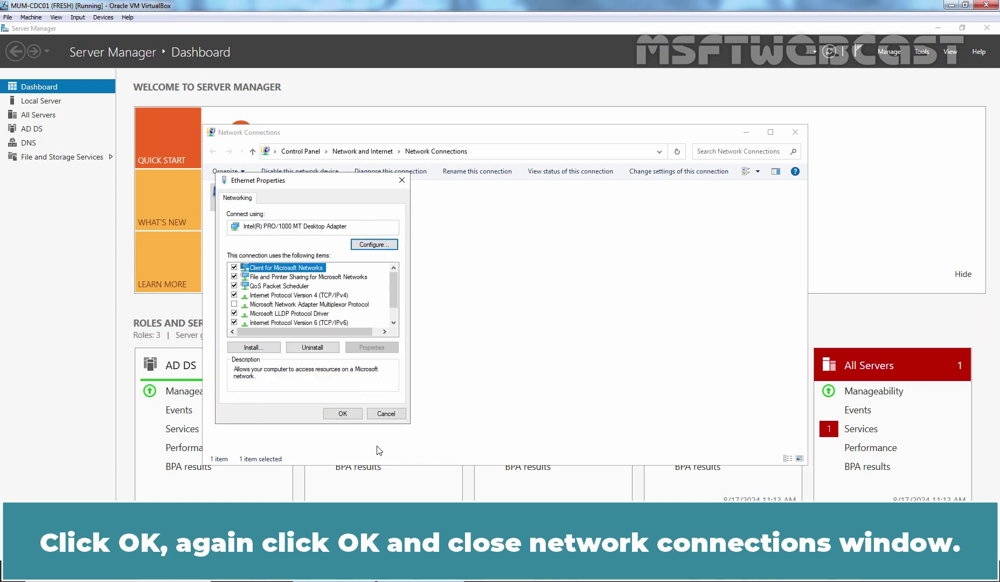
{"action": "left_click", "coordinate": [347, 413]}
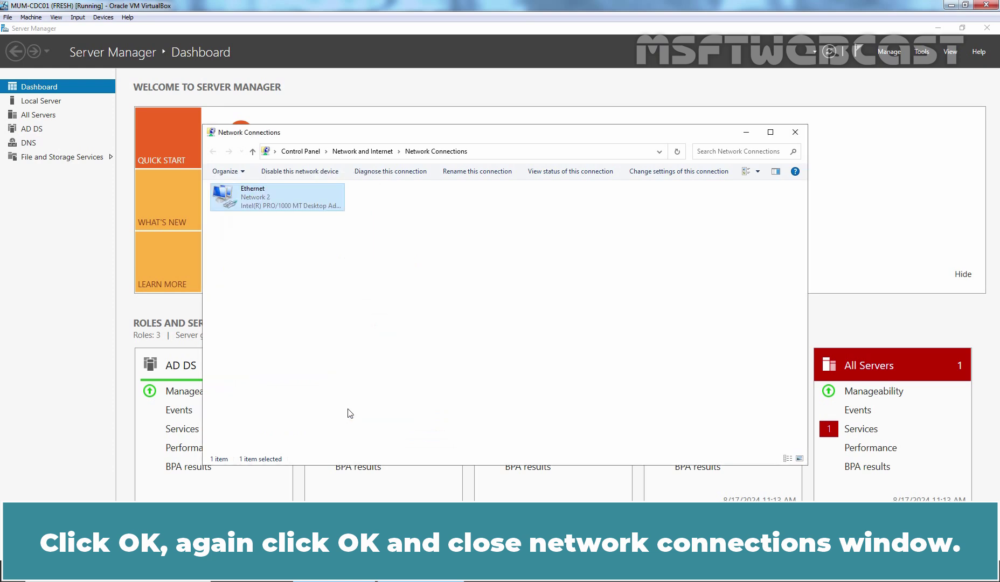
{"action": "left_click", "coordinate": [796, 134]}
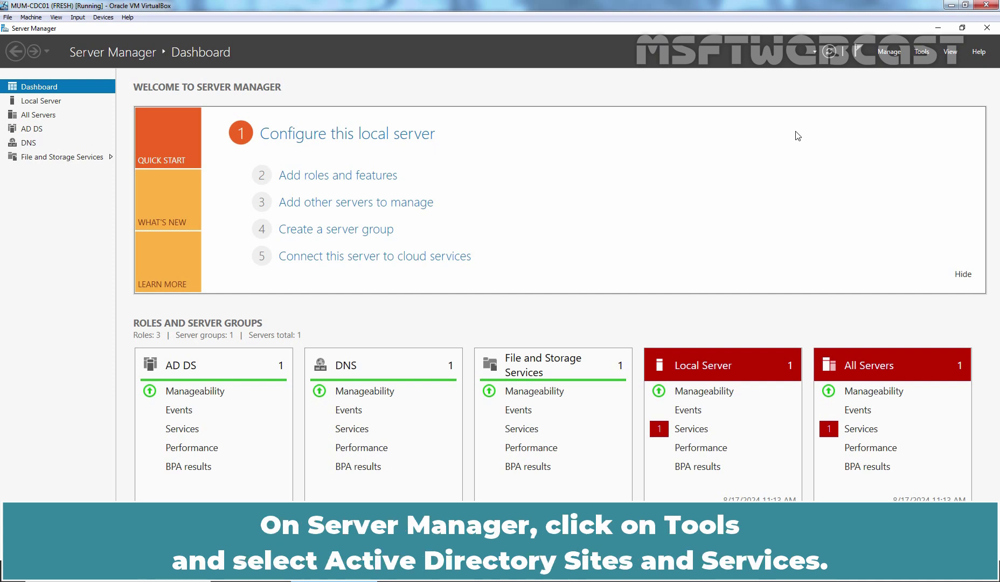
Open Sites and Services to MUM-CDC01's NTDS Settings under the MUMBAI-CHILD site.
{"action": "left_click", "coordinate": [924, 53]}
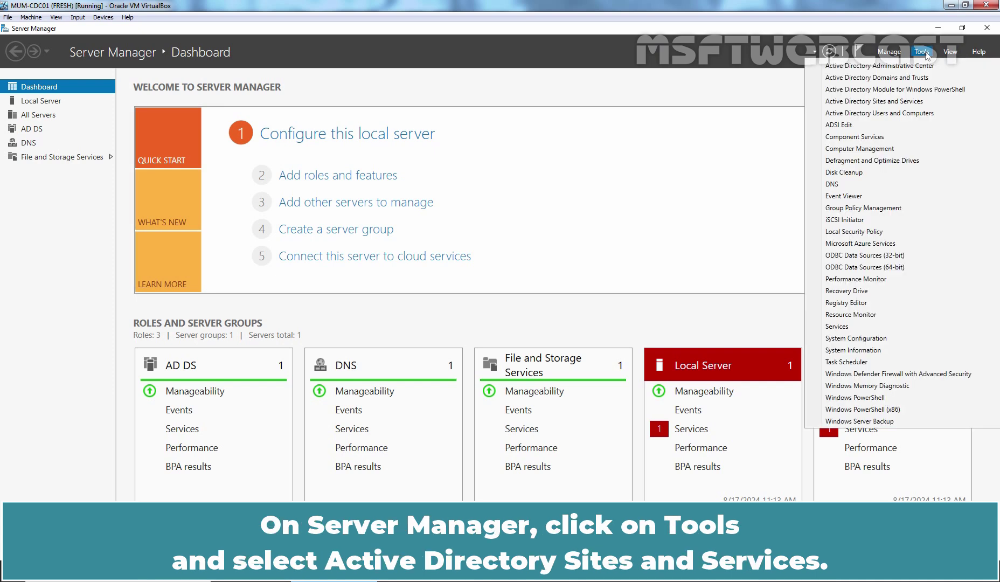
{"action": "left_click", "coordinate": [876, 102]}
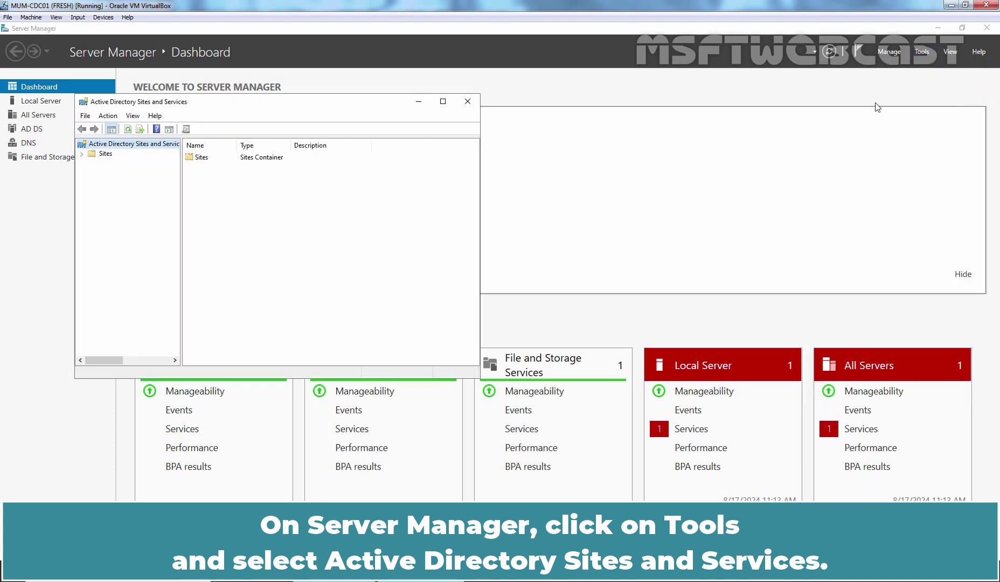
{"action": "double_click", "coordinate": [102, 154]}
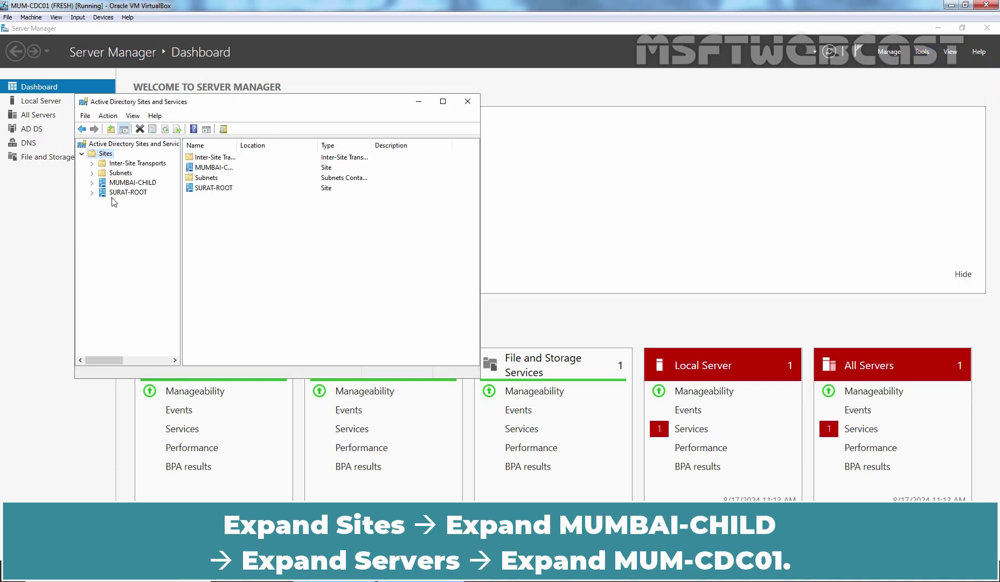
{"action": "double_click", "coordinate": [128, 183]}
{"action": "double_click", "coordinate": [123, 195]}
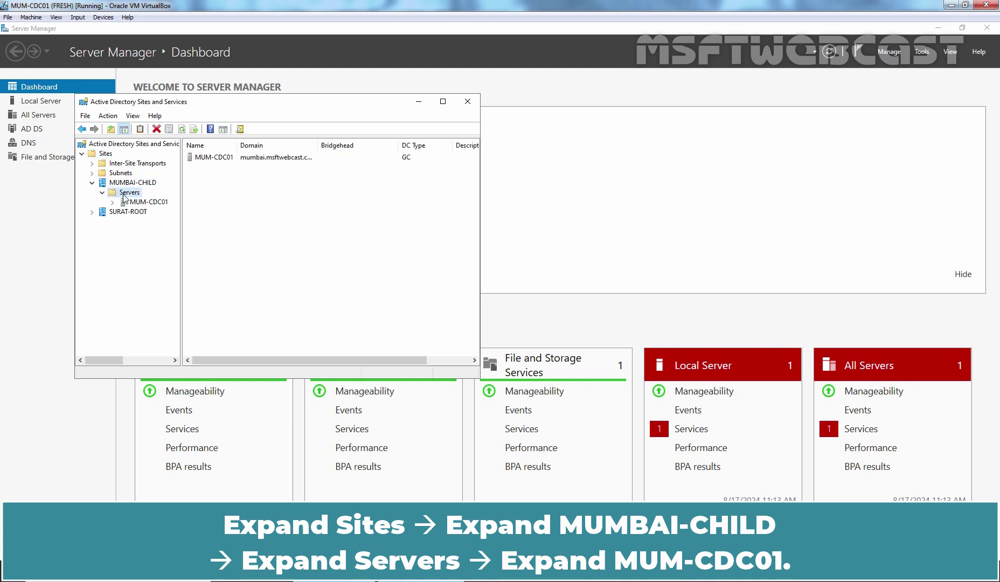
{"action": "double_click", "coordinate": [137, 203]}
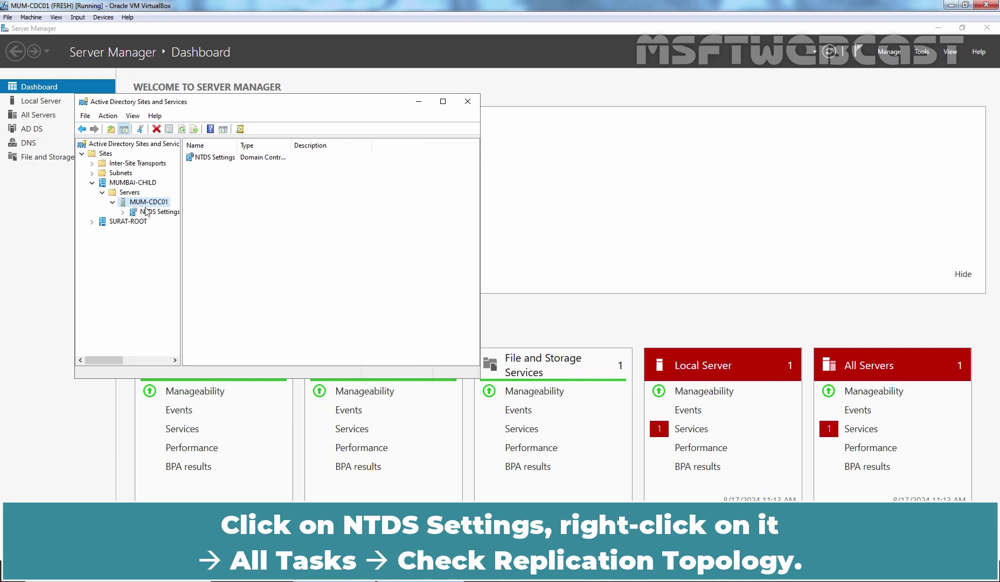
{"action": "left_click", "coordinate": [154, 212]}
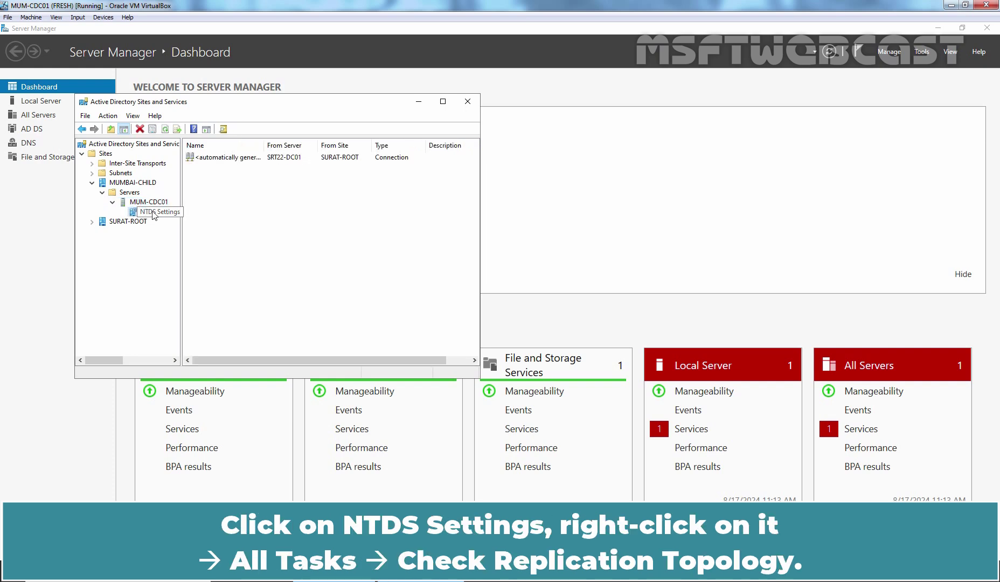
Run Check Replication Topology on MUM-CDC01's NTDS Settings and acknowledge the message.
{"action": "right_click", "coordinate": [154, 213]}
{"action": "mouse_move", "coordinate": [195, 261]}
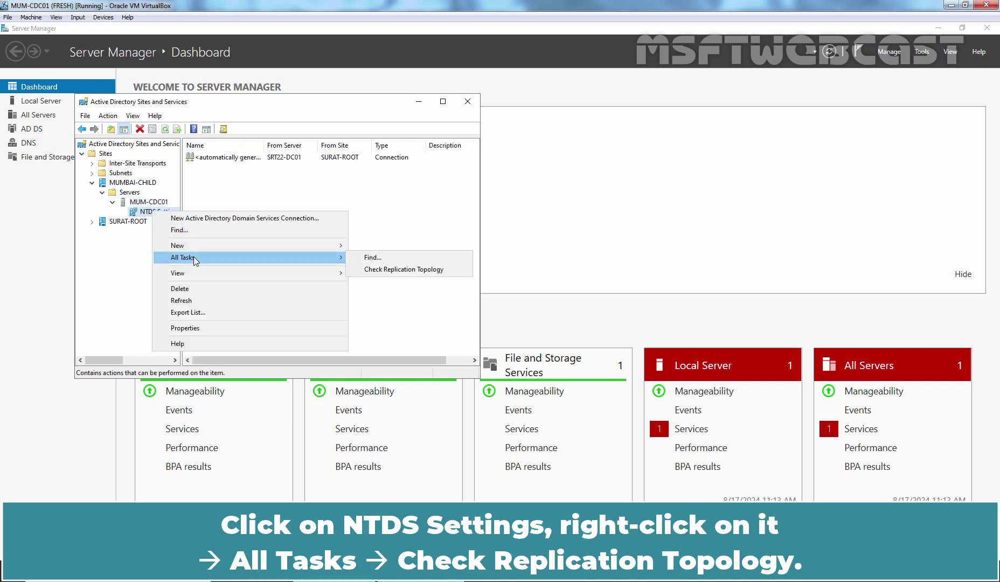
{"action": "left_click", "coordinate": [401, 270]}
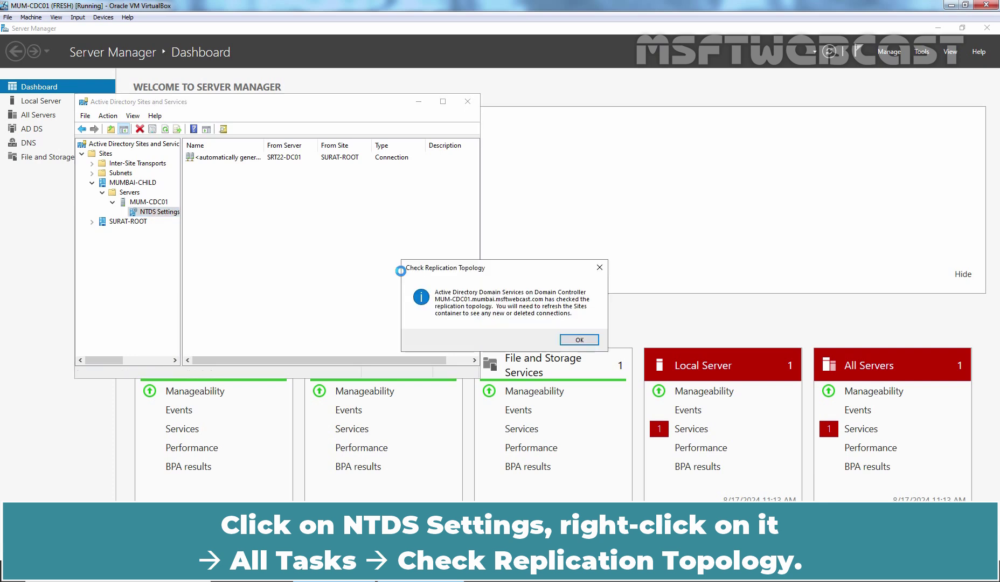
{"action": "left_click", "coordinate": [580, 340]}
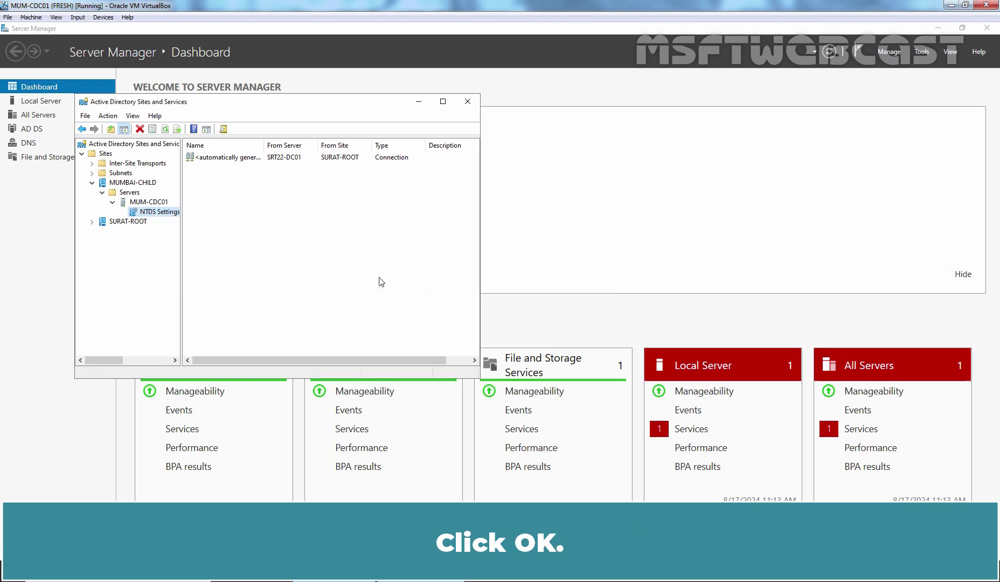
Refresh the connections and Replicate Now over the automatically generated connection from SRT22-DC01.
{"action": "right_click", "coordinate": [263, 205]}
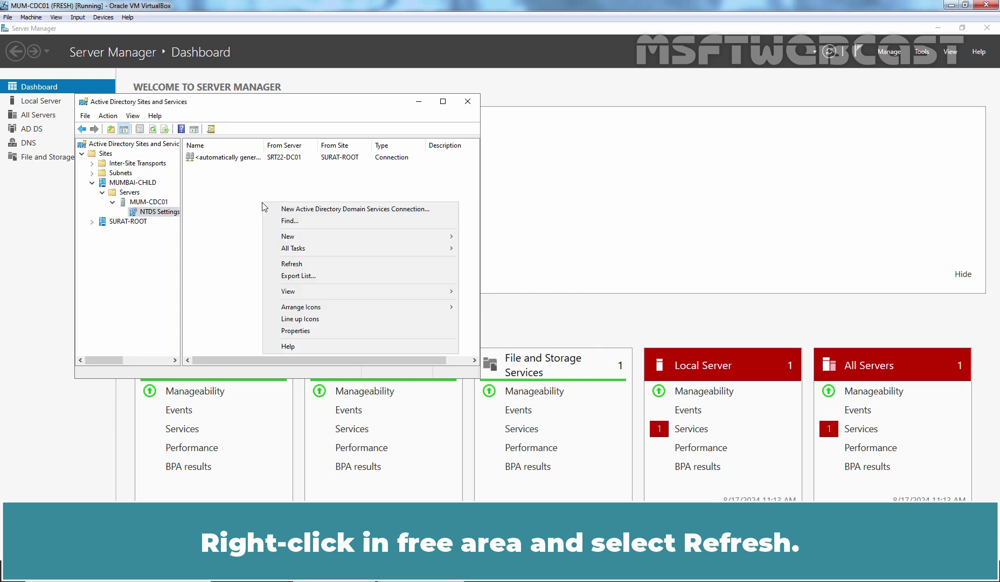
{"action": "left_click", "coordinate": [291, 264]}
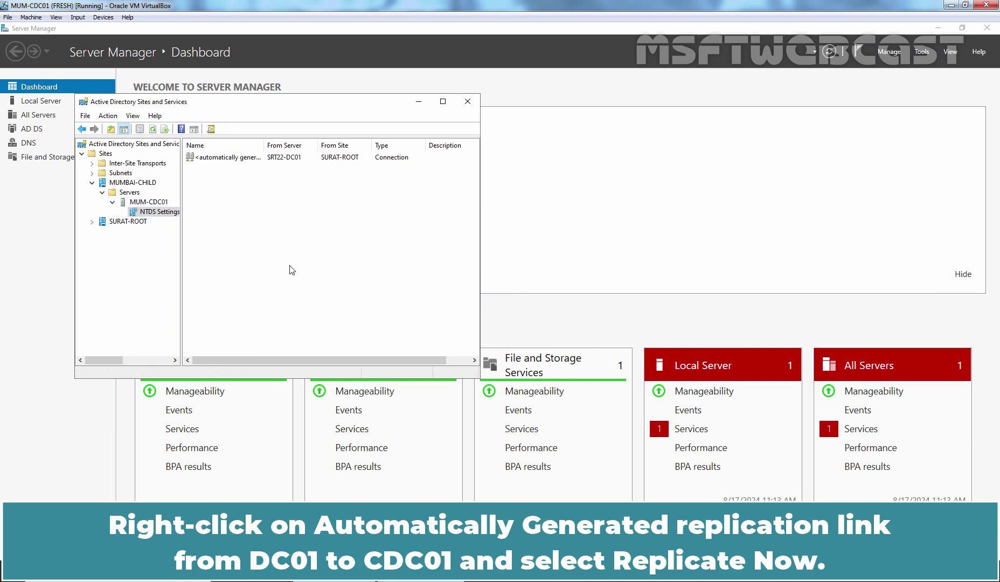
{"action": "left_click", "coordinate": [206, 158]}
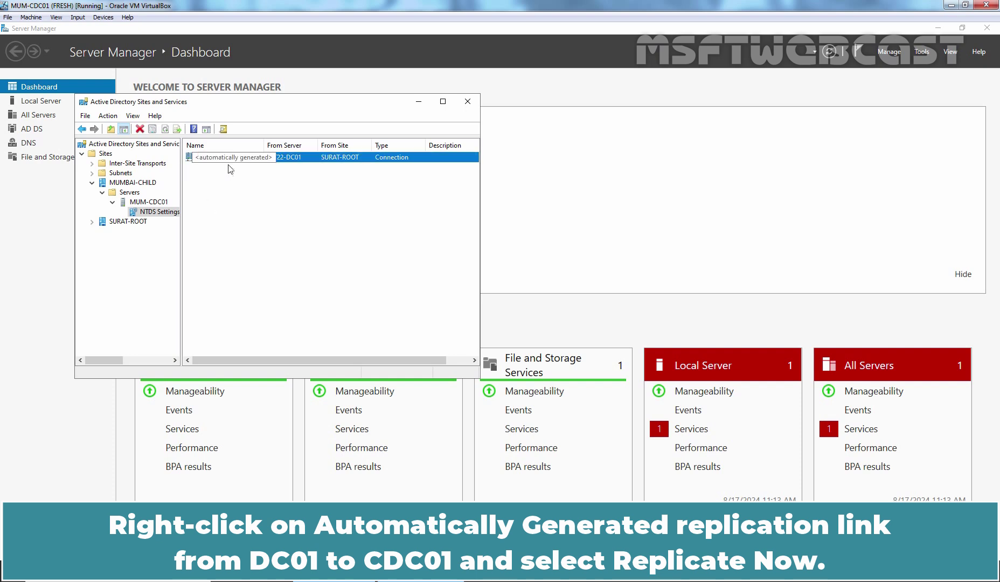
{"action": "right_click", "coordinate": [298, 159]}
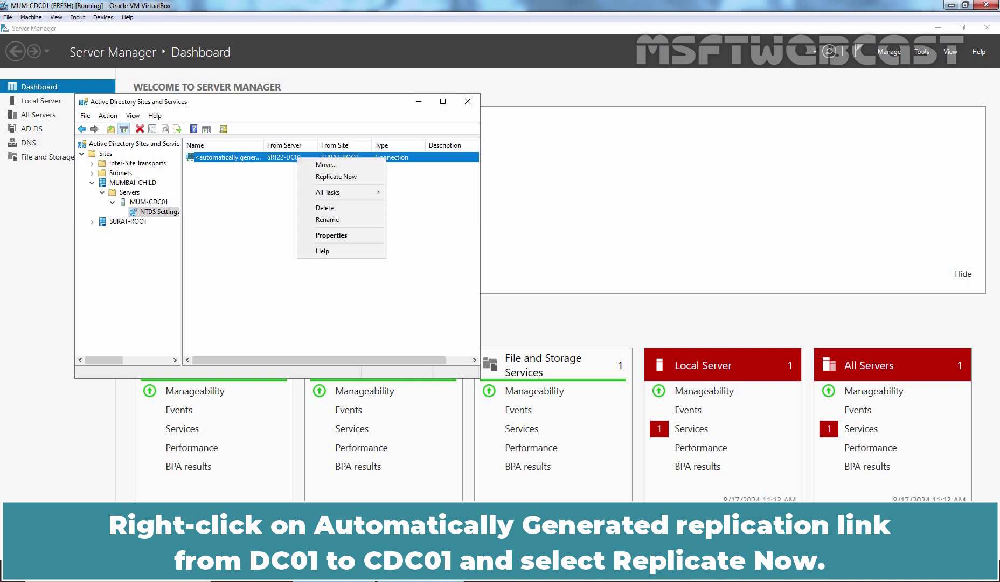
{"action": "left_click", "coordinate": [318, 177]}
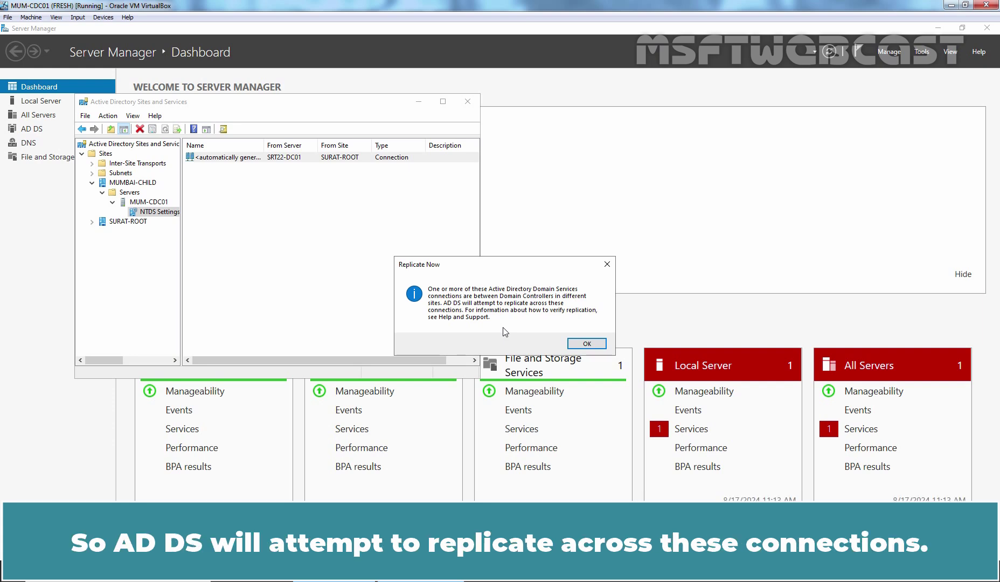
{"action": "left_click", "coordinate": [591, 345]}
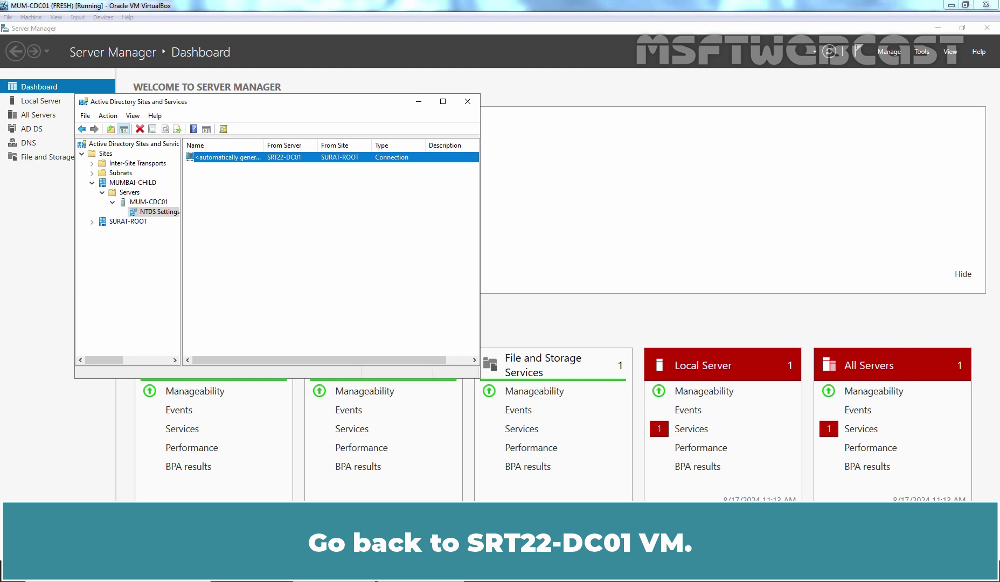
On SRT22-DC01, run Check Replication Topology on its NTDS Settings.
{"action": "key", "text": "alt+Tab"}
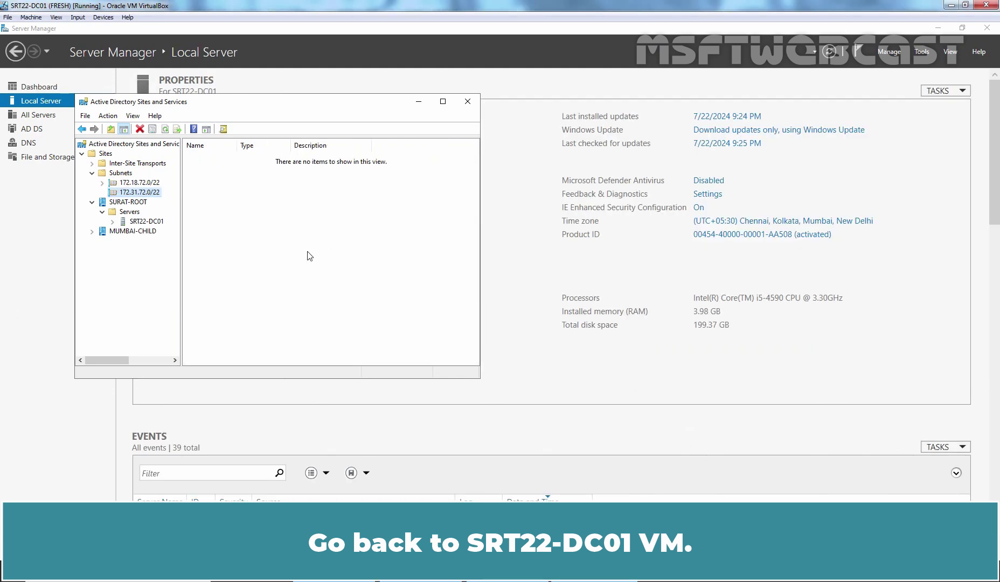
{"action": "left_click", "coordinate": [143, 223]}
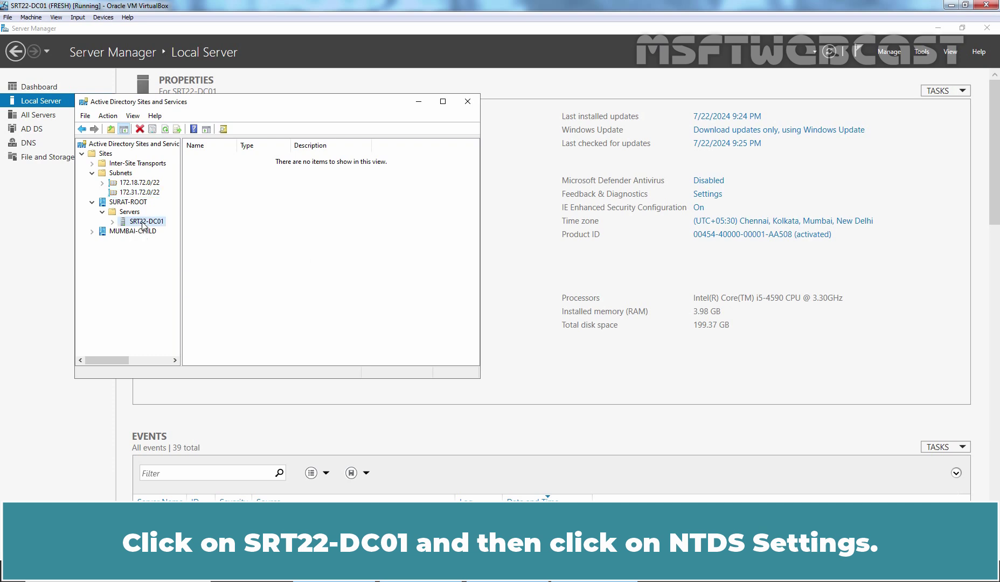
{"action": "left_click", "coordinate": [112, 222]}
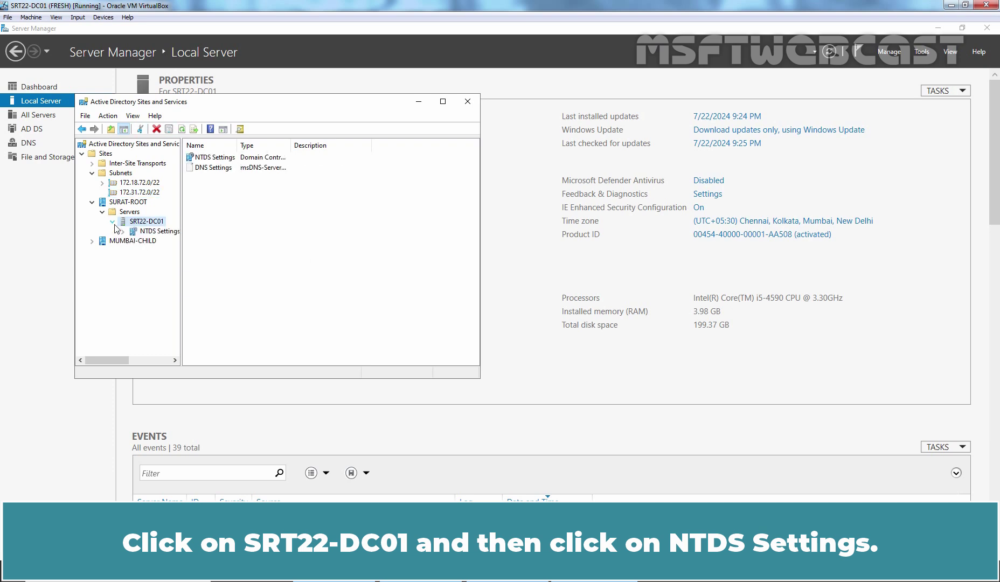
{"action": "left_click", "coordinate": [160, 232]}
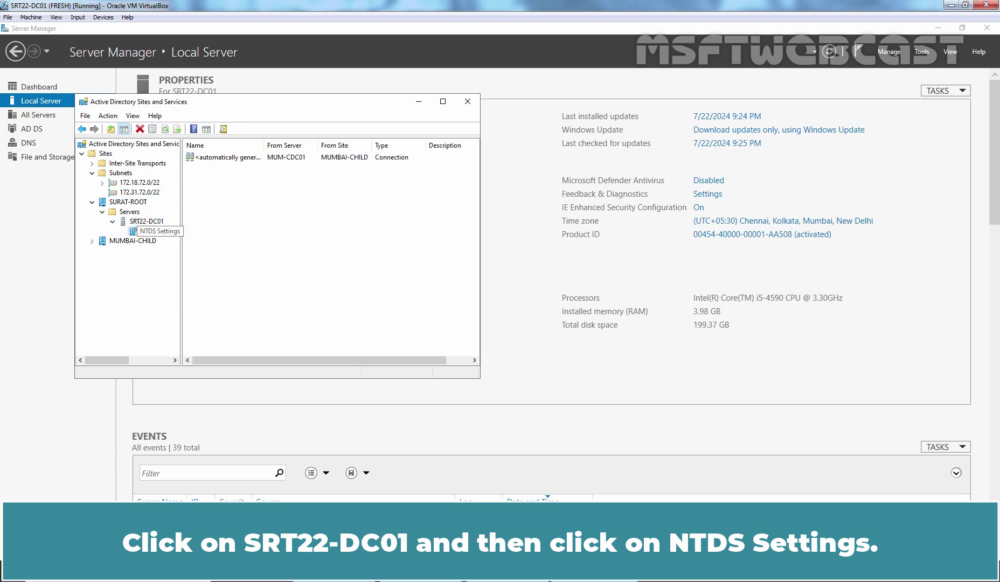
{"action": "right_click", "coordinate": [160, 233]}
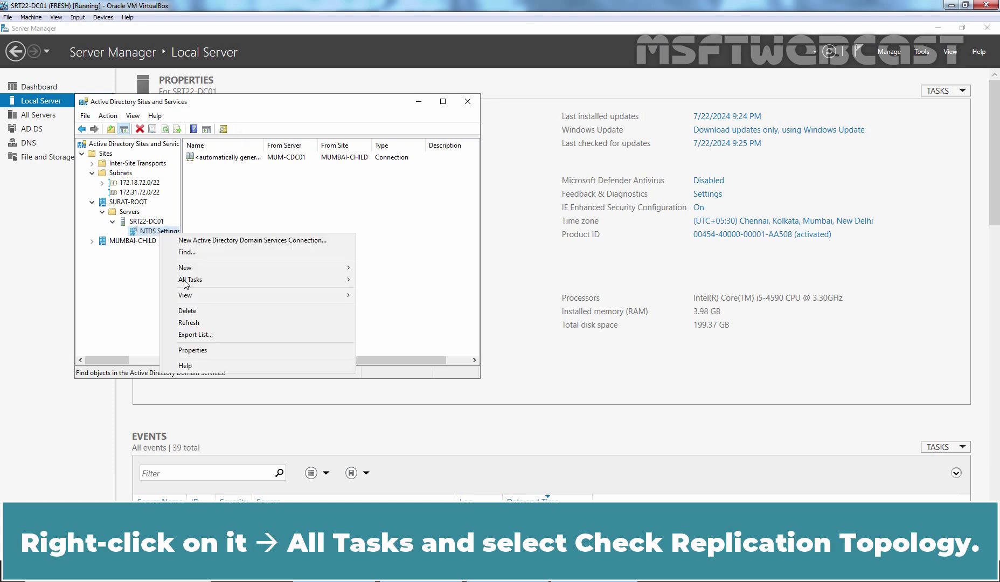
{"action": "mouse_move", "coordinate": [183, 279]}
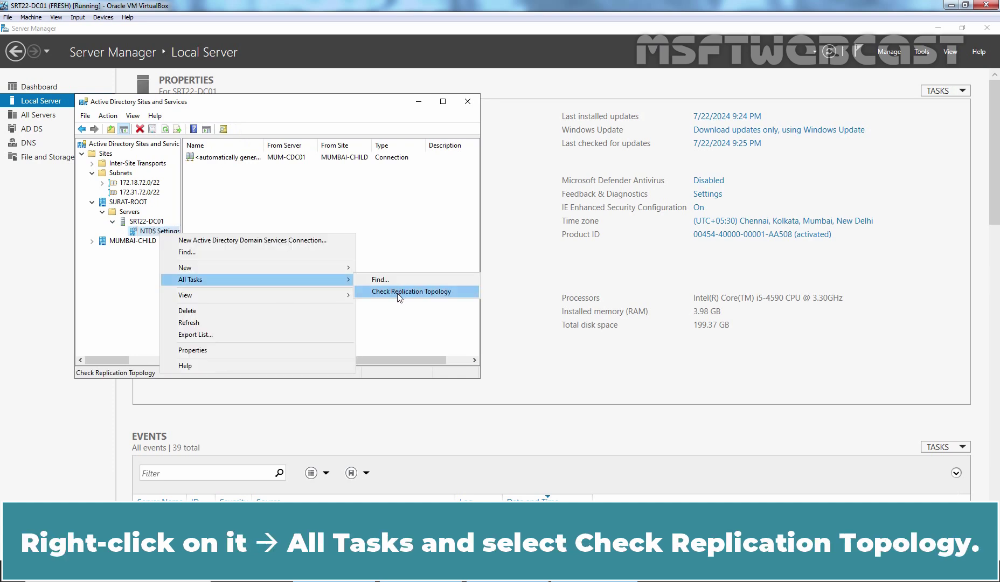
{"action": "left_click", "coordinate": [426, 295]}
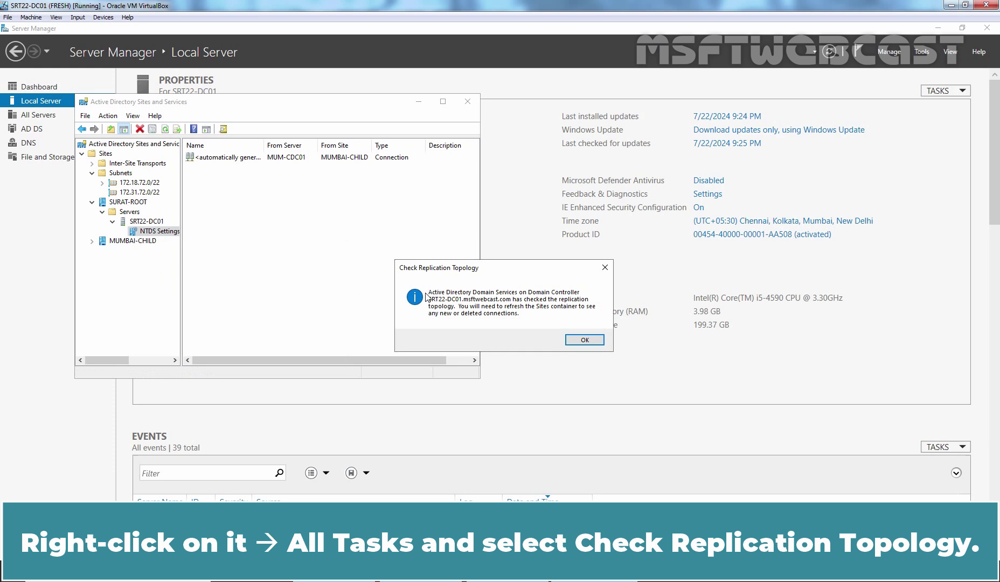
{"action": "left_click", "coordinate": [585, 340]}
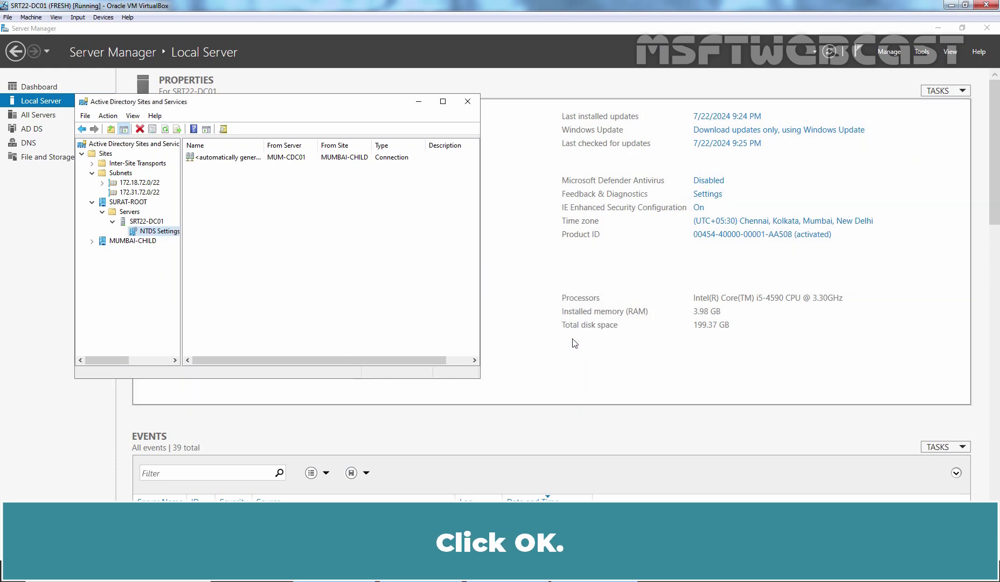
Refresh the connections and Replicate Now over the automatic connection from MUM-CDC01.
{"action": "right_click", "coordinate": [257, 203]}
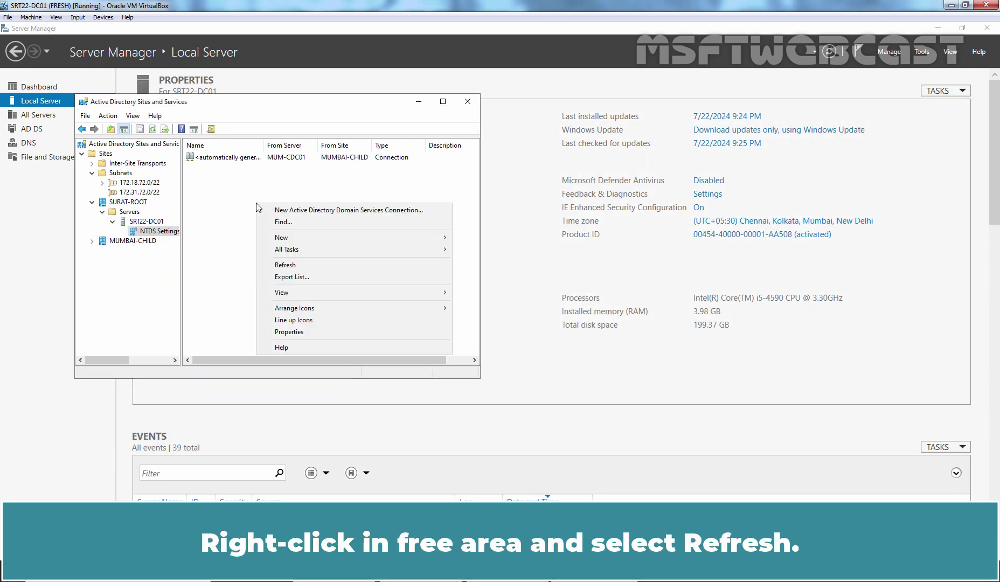
{"action": "left_click", "coordinate": [284, 266]}
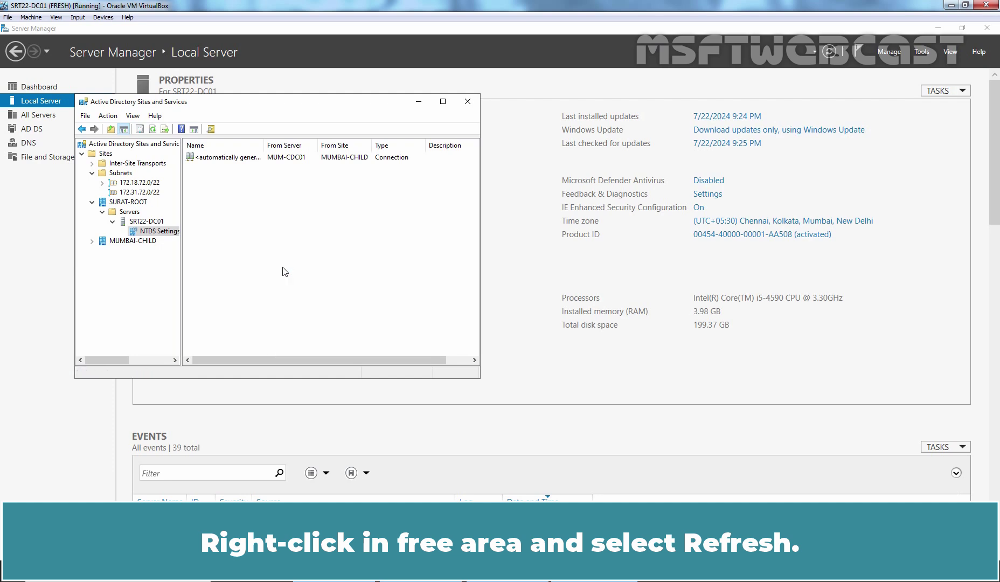
{"action": "left_click", "coordinate": [223, 159]}
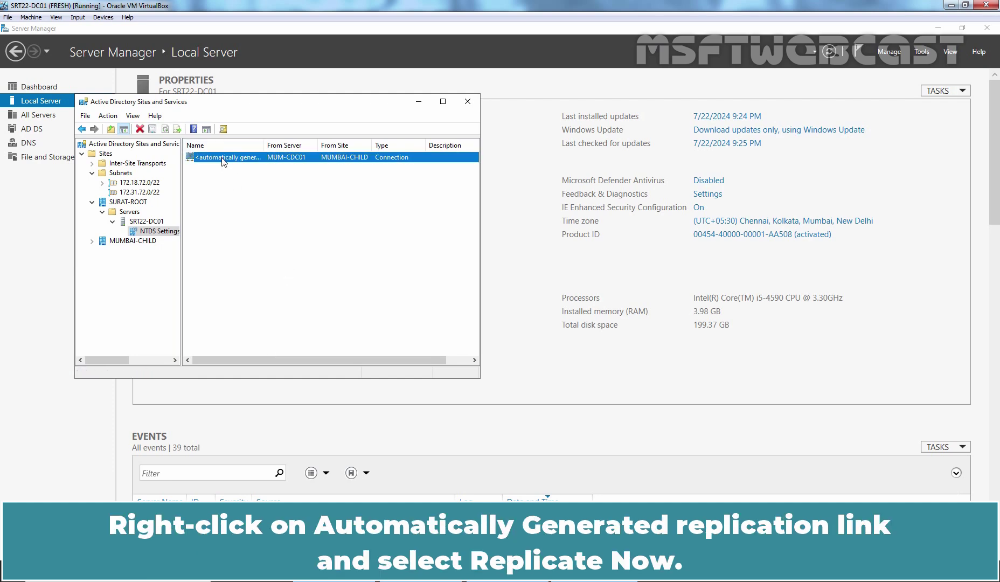
{"action": "right_click", "coordinate": [223, 160]}
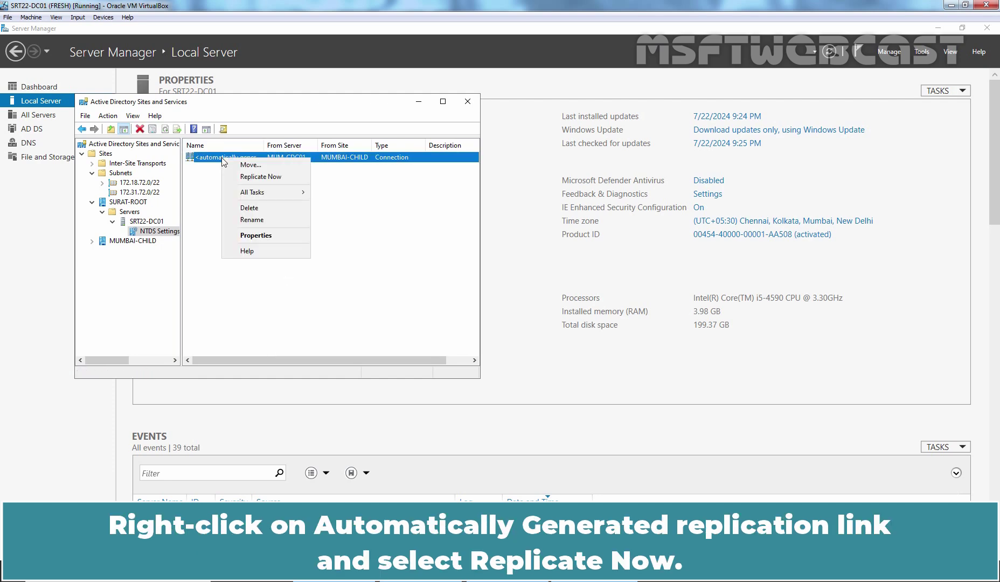
{"action": "left_click", "coordinate": [269, 178]}
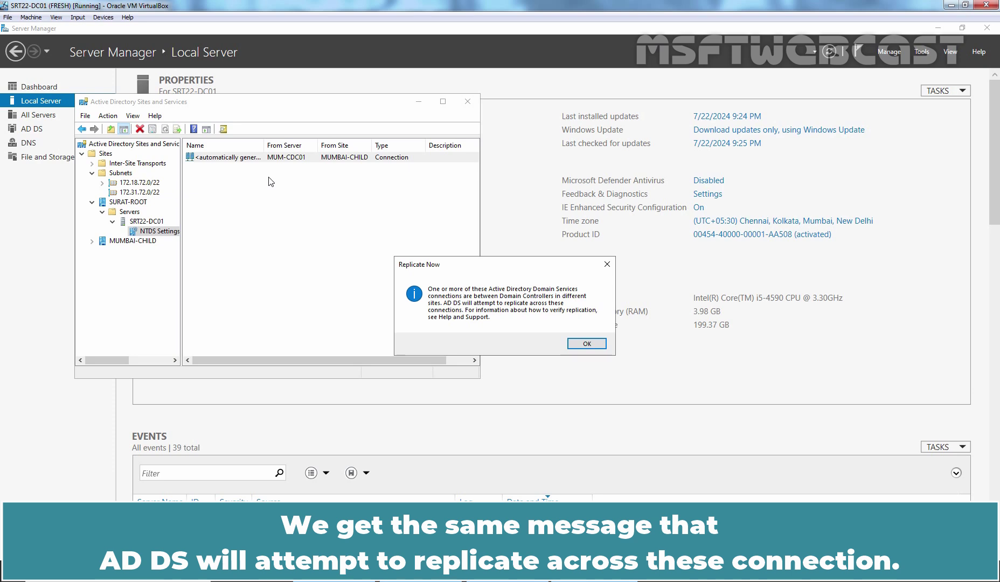
{"action": "left_click", "coordinate": [587, 343]}
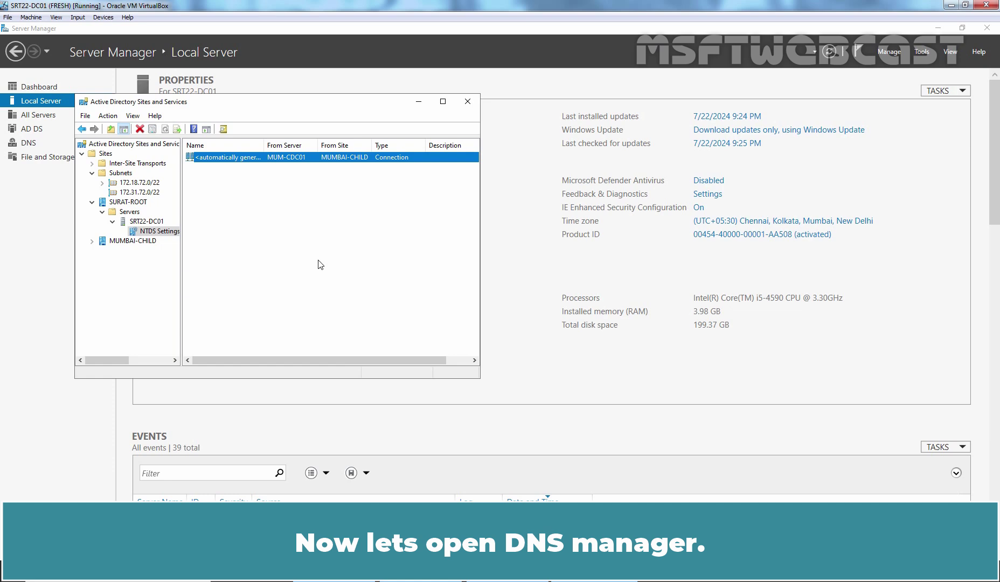
Open DNS Manager to the mumbai delegation inside the msftwebcast.com forward lookup zone.
{"action": "left_click", "coordinate": [919, 57]}
{"action": "left_click", "coordinate": [919, 57]}
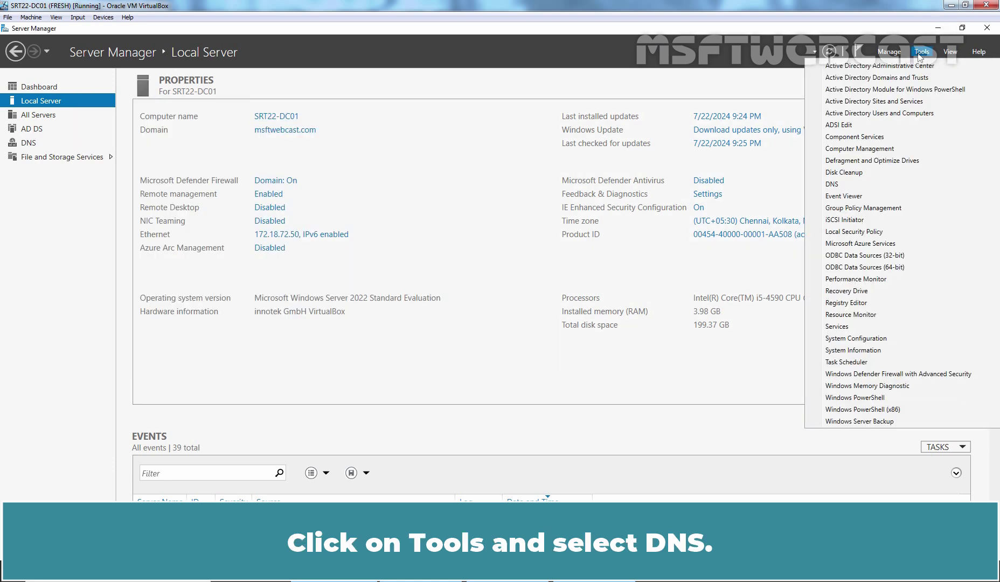
{"action": "left_click", "coordinate": [848, 181]}
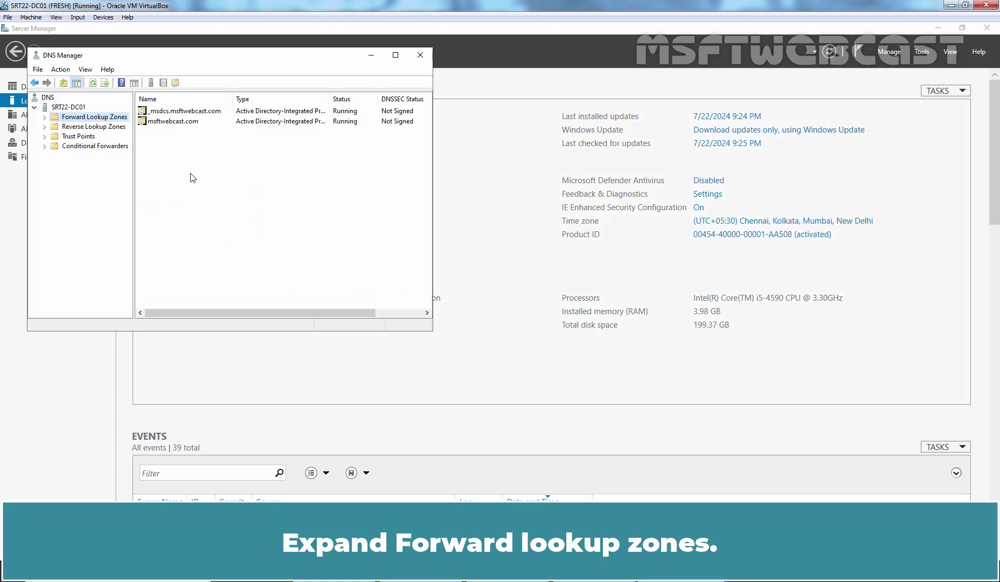
{"action": "left_click", "coordinate": [44, 117]}
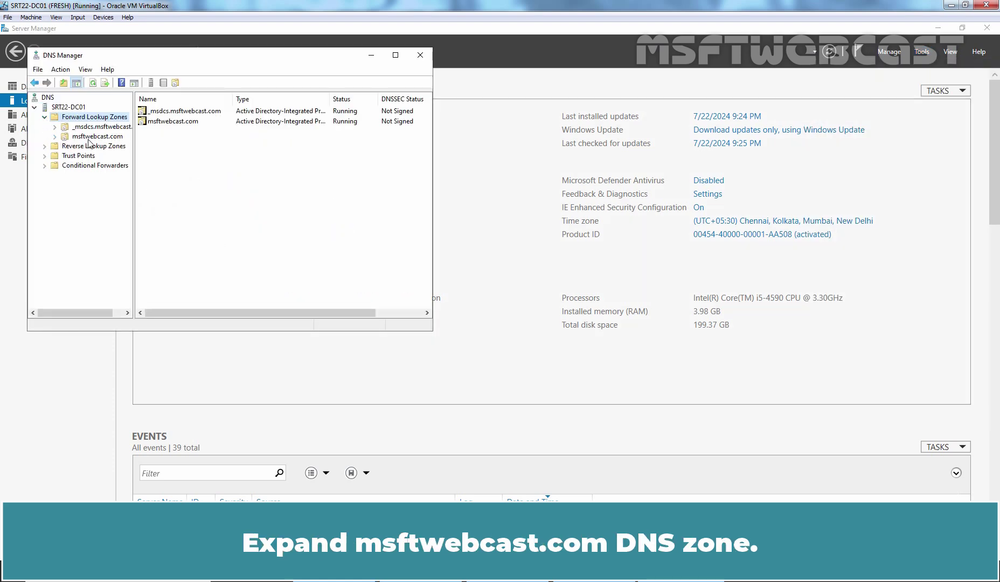
{"action": "left_click", "coordinate": [92, 138]}
{"action": "left_click", "coordinate": [54, 138]}
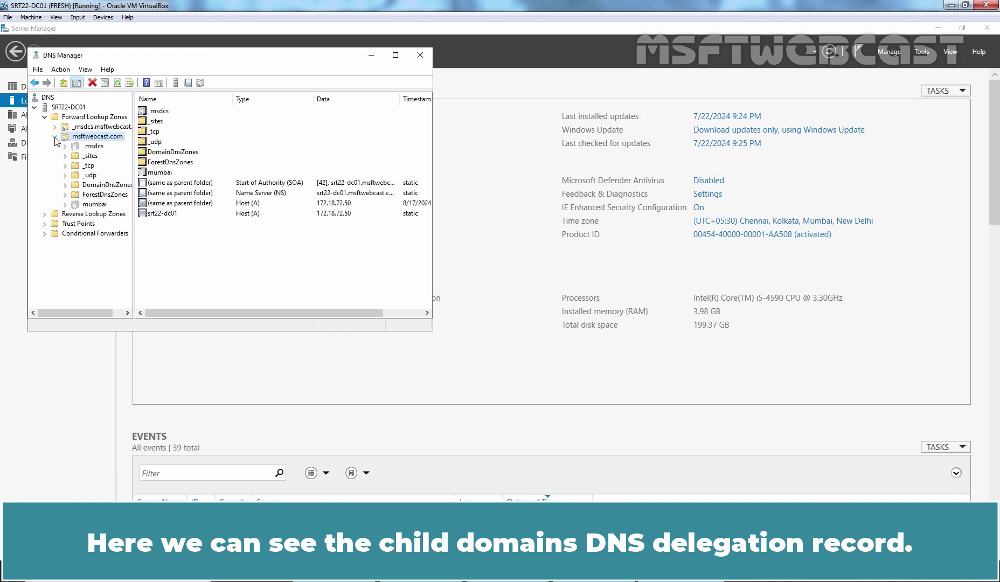
{"action": "left_click", "coordinate": [94, 205]}
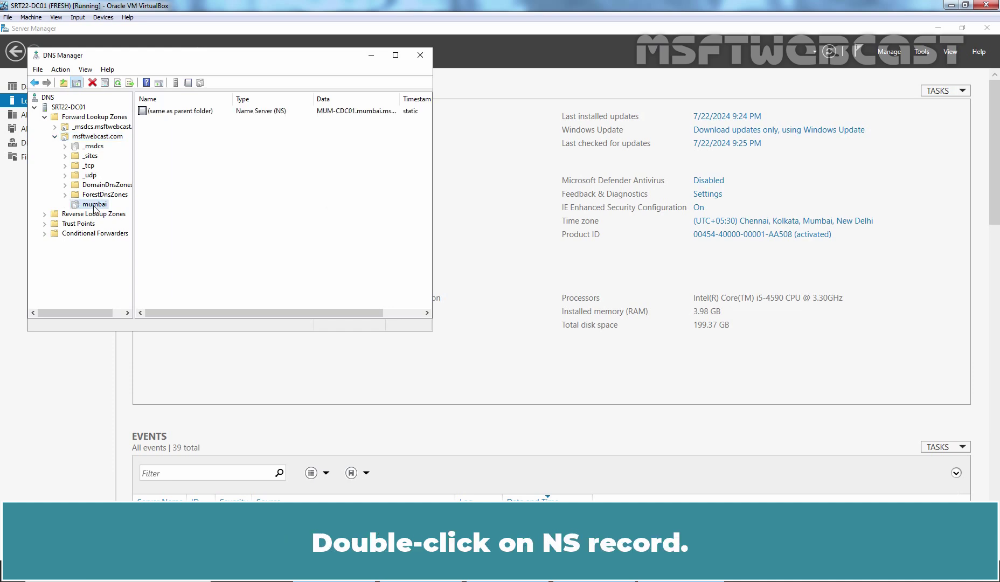
Verify the mumbai NS record names MUM-CDC01.mumbai.msftwebcast.com at 172.31.72.50, then minimize DNS Manager.
{"action": "double_click", "coordinate": [188, 111]}
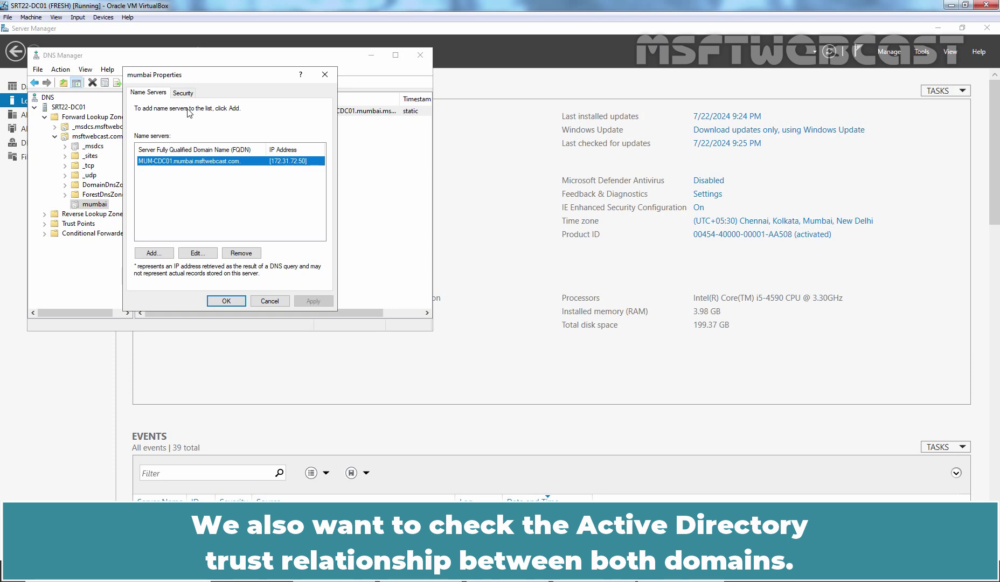
{"action": "left_click", "coordinate": [230, 300]}
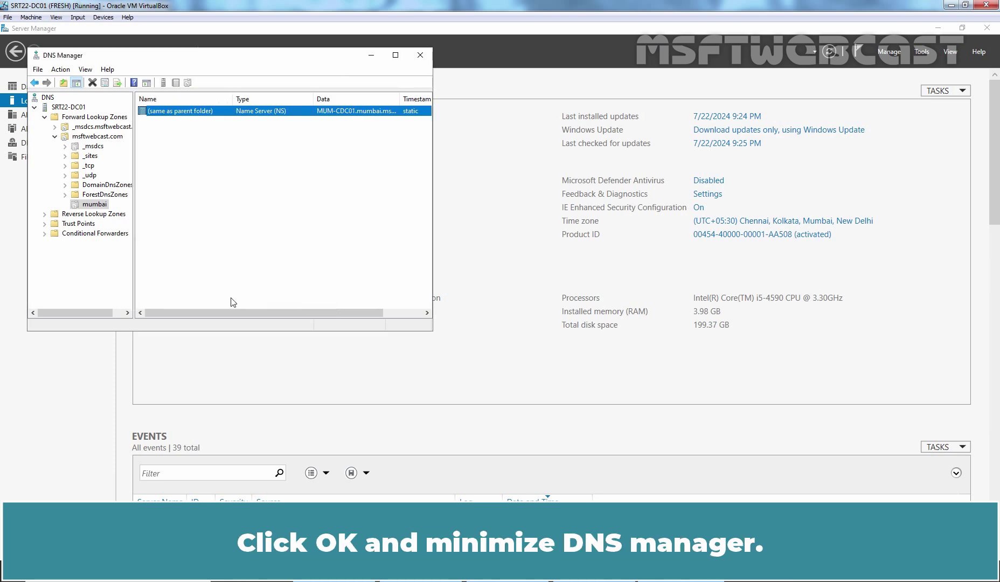
{"action": "left_click", "coordinate": [372, 56]}
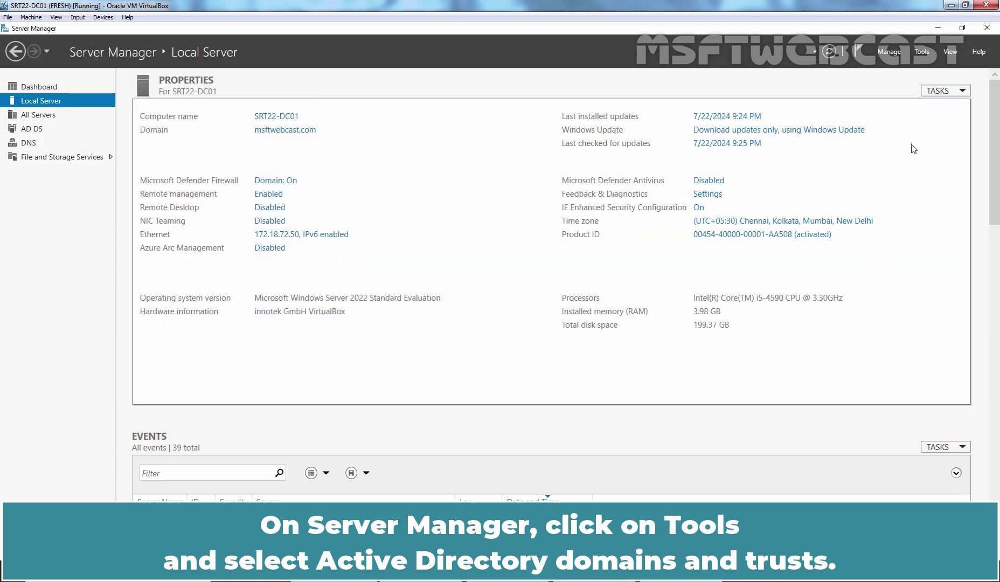
Open Domains and Trusts and view msftwebcast.com's Trusts tab listing mumbai.msftwebcast.com.
{"action": "left_click", "coordinate": [921, 52]}
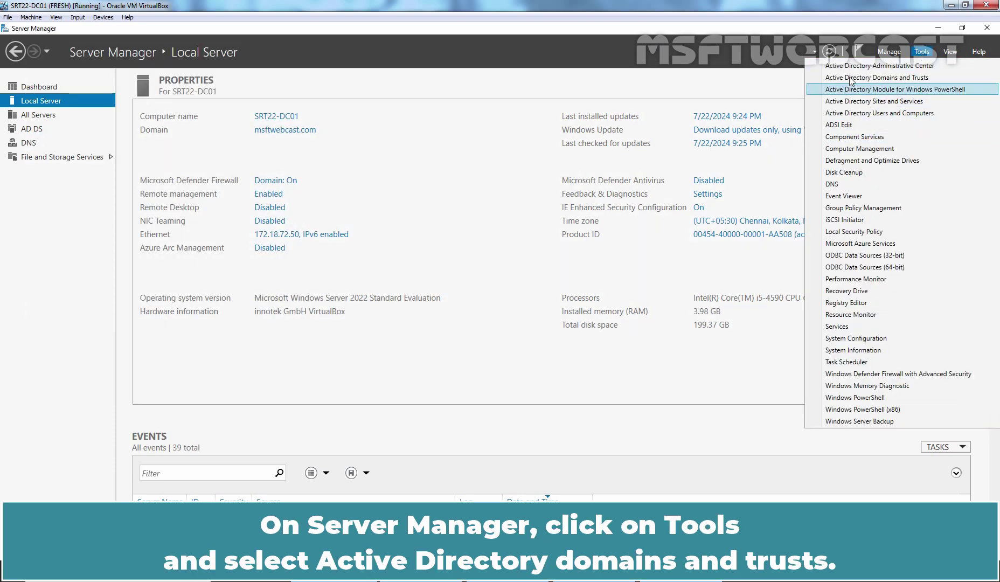
{"action": "left_click", "coordinate": [903, 79]}
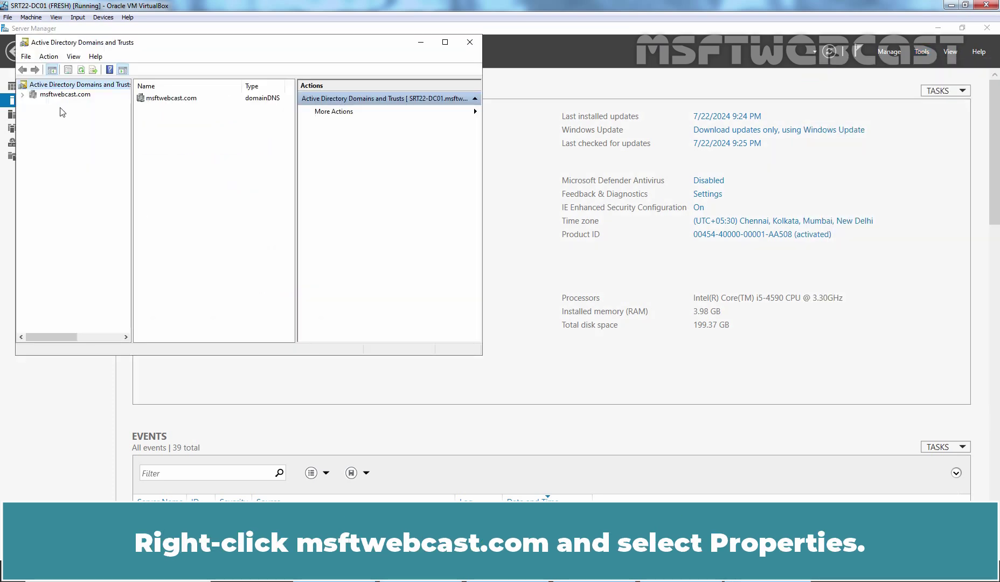
{"action": "left_click", "coordinate": [75, 96]}
{"action": "right_click", "coordinate": [75, 96]}
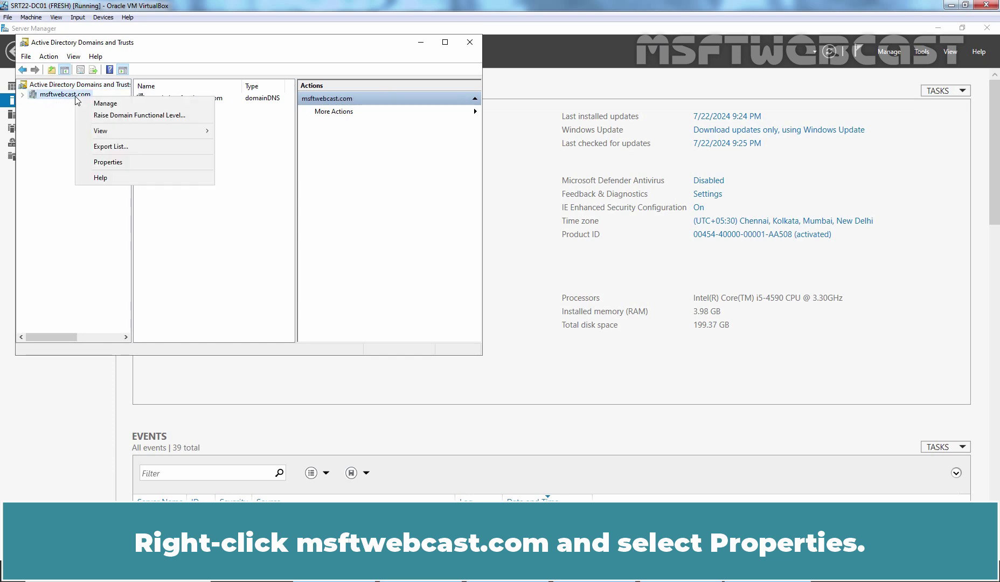
{"action": "left_click", "coordinate": [108, 162]}
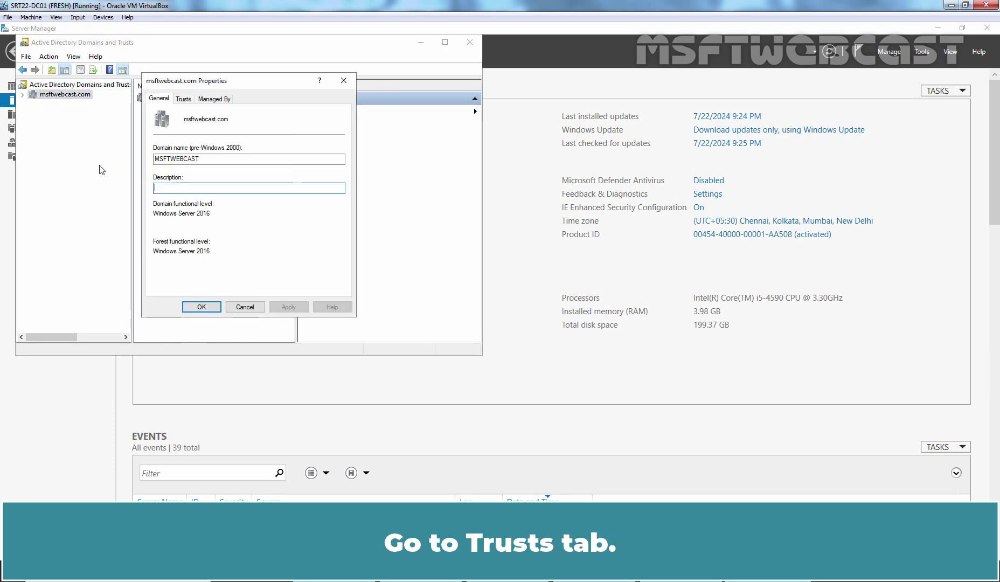
{"action": "left_click", "coordinate": [184, 99]}
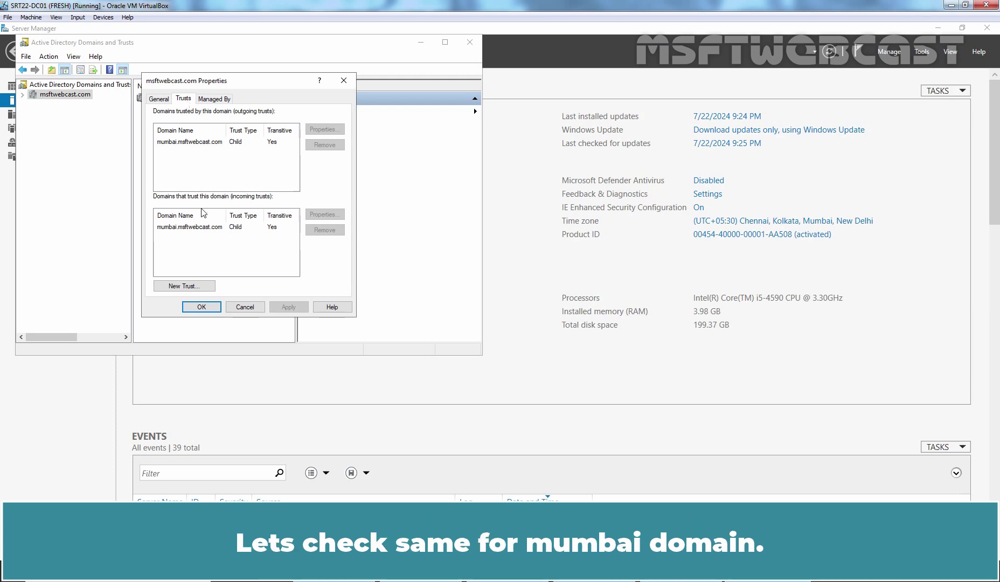
View mumbai.msftwebcast.com's Trusts tab showing transitive parent trusts with msftwebcast.com.
{"action": "left_click", "coordinate": [205, 306]}
{"action": "left_click", "coordinate": [22, 95]}
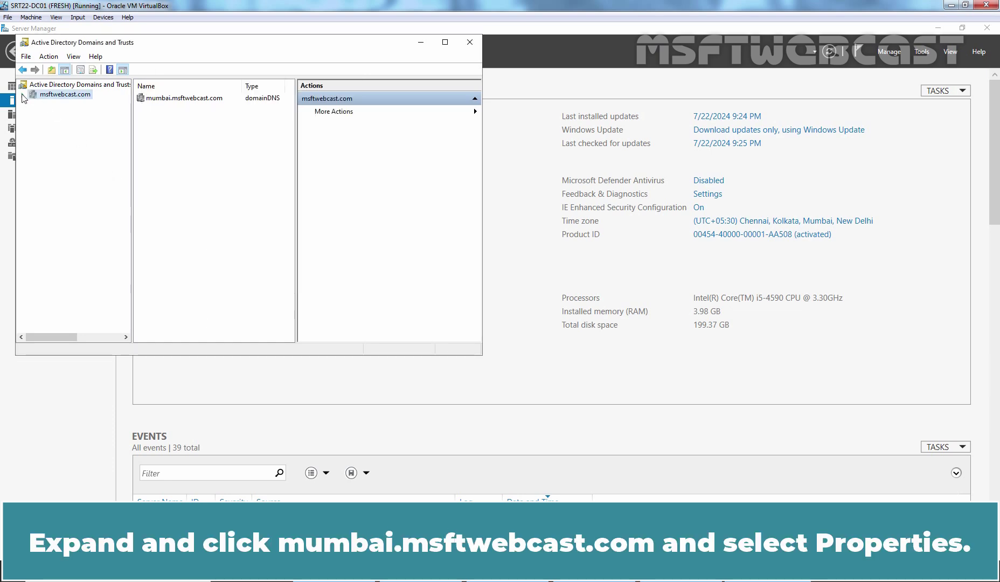
{"action": "left_click", "coordinate": [72, 105]}
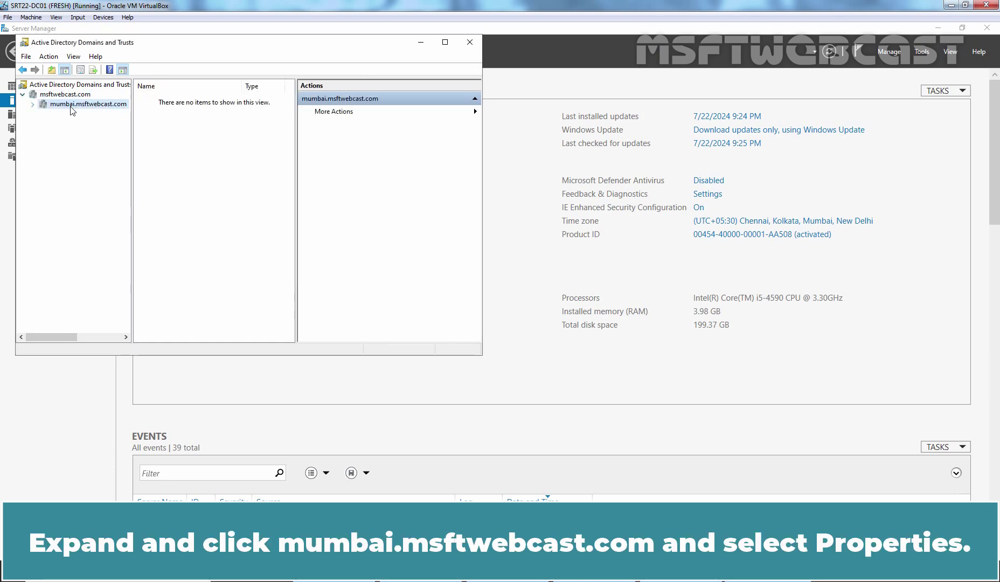
{"action": "right_click", "coordinate": [72, 105]}
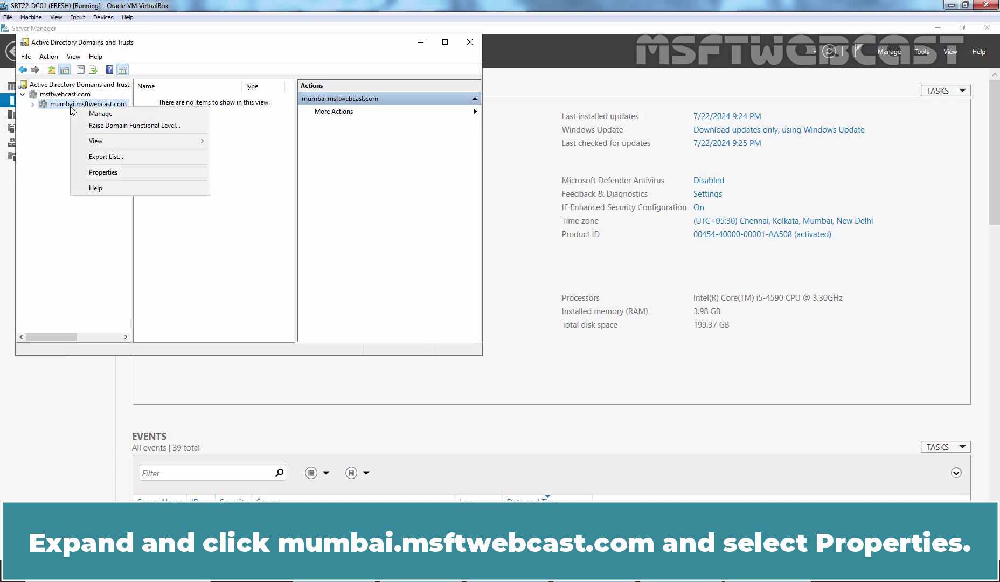
{"action": "left_click", "coordinate": [116, 173]}
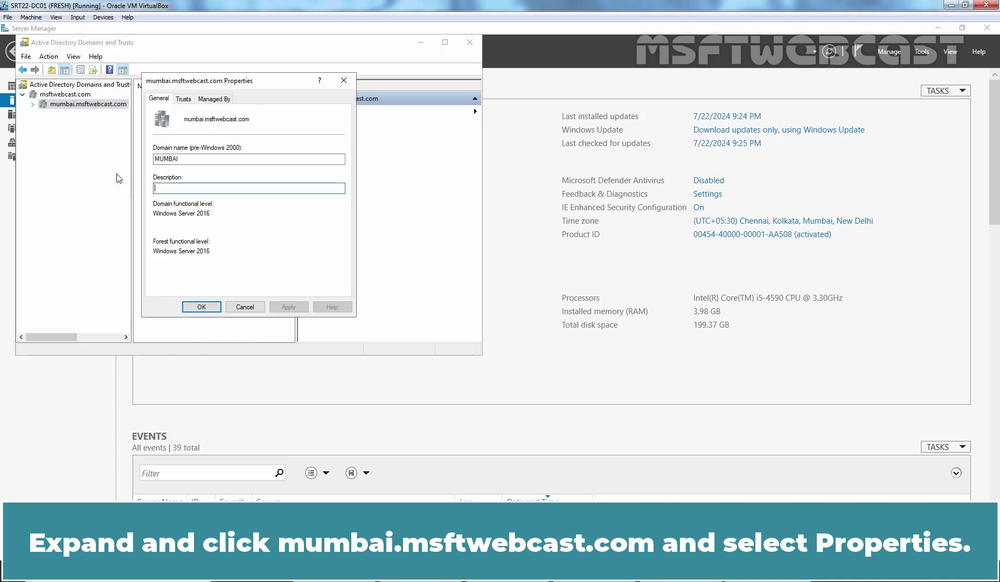
{"action": "left_click", "coordinate": [184, 99]}
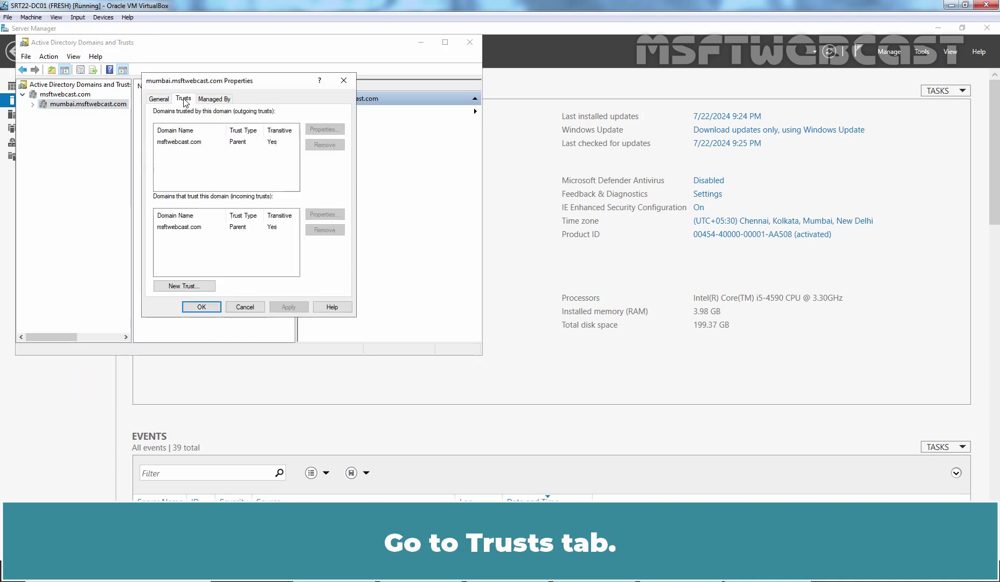